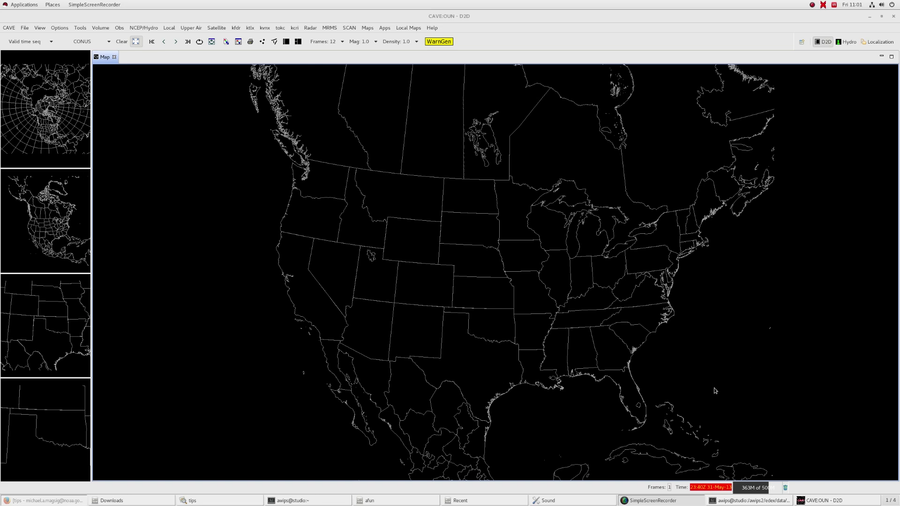
# Step: Open the procedure RAC-FY18.xml stored under SITE - OUN
pyautogui.click(23, 28)
pyautogui.click(24, 28)
pyautogui.click(40, 28)
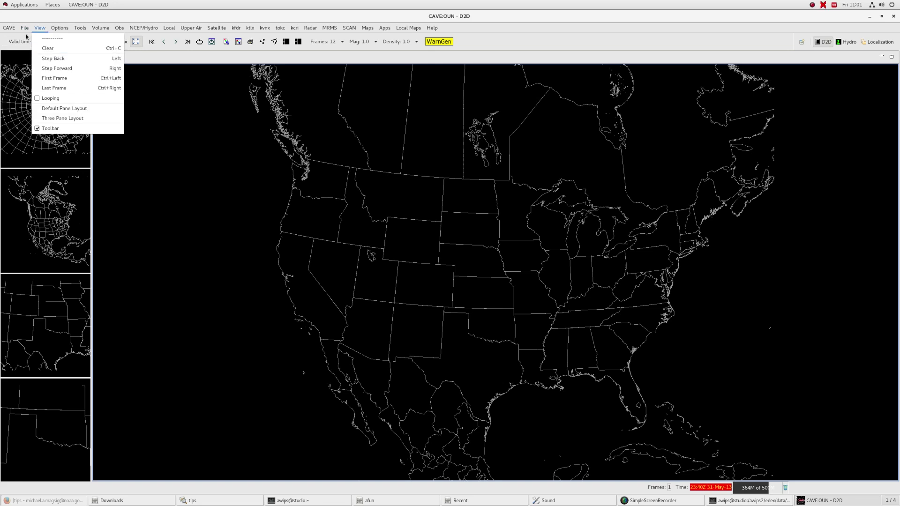
pyautogui.moveTo(24, 28)
pyautogui.moveTo(47, 48)
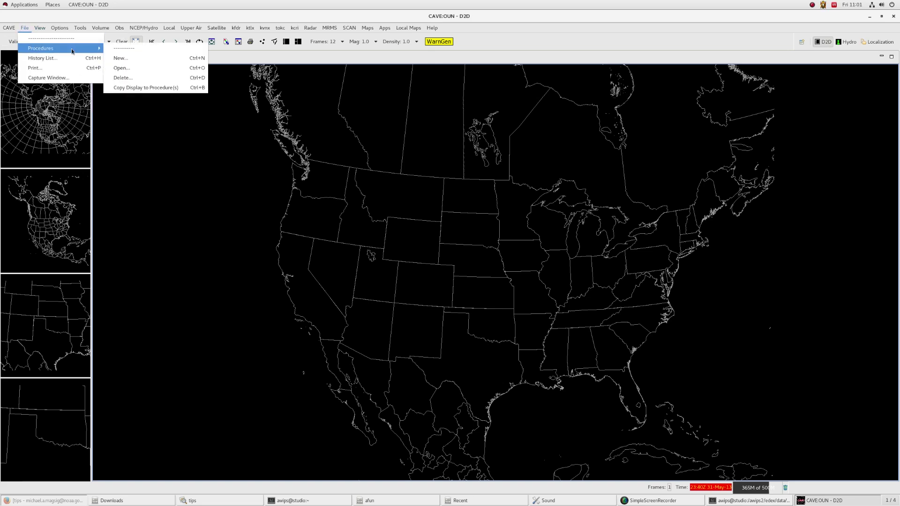
pyautogui.click(148, 71)
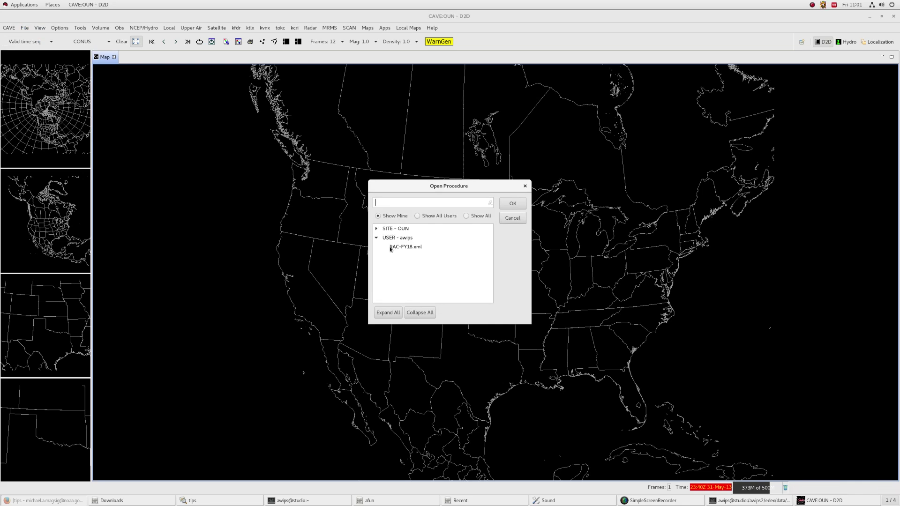
pyautogui.click(376, 230)
pyautogui.click(375, 229)
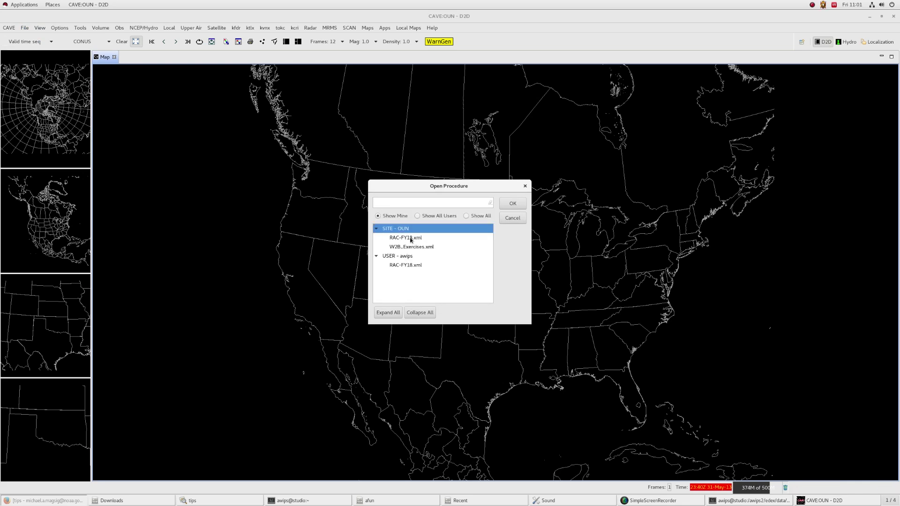
pyautogui.doubleClick(411, 239)
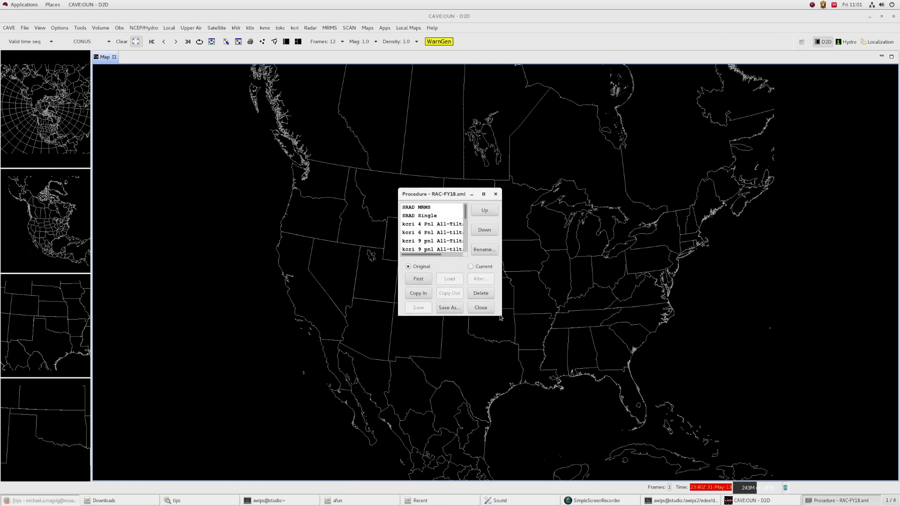
# Step: Enlarge the procedure window, move it aside and load the RAP Hail Threat bundle
pyautogui.moveTo(498, 315); pyautogui.dragTo(562, 426)
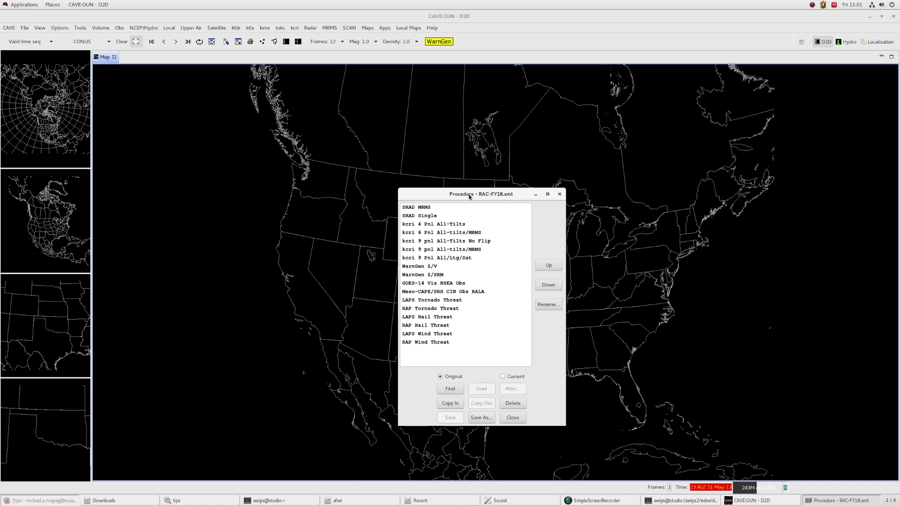
pyautogui.moveTo(470, 195); pyautogui.dragTo(797, 236)
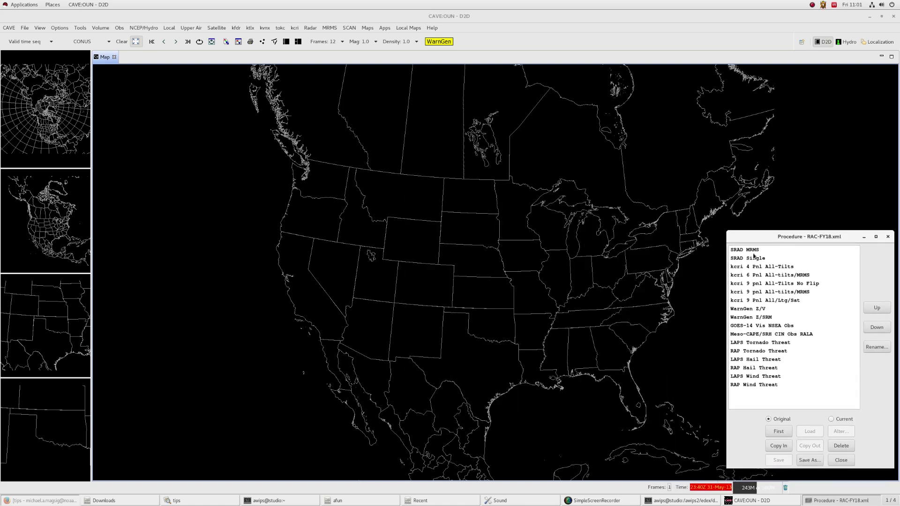
pyautogui.click(772, 370)
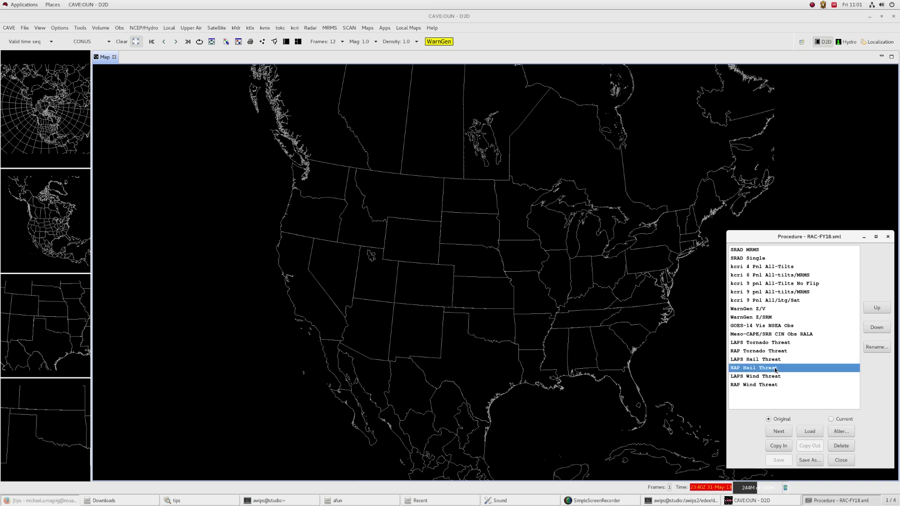
pyautogui.doubleClick(774, 370)
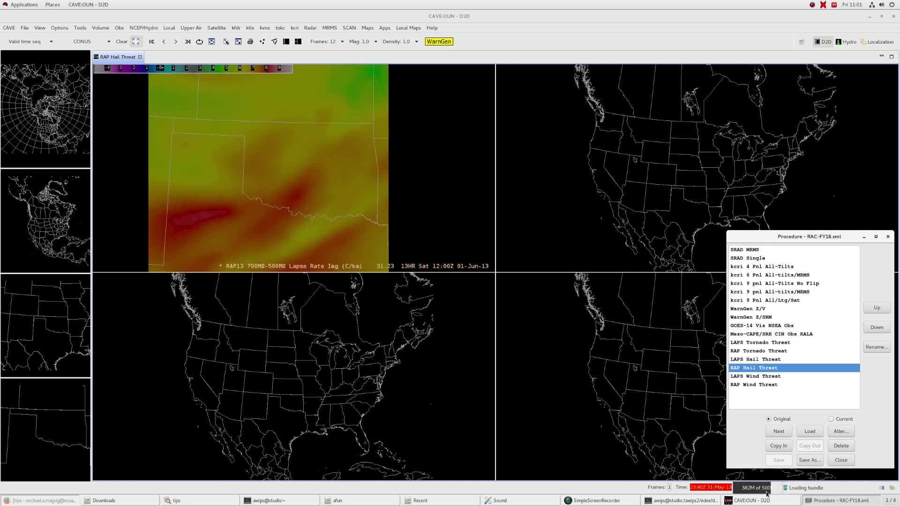
# Step: Run the garbage collector to free application memory
pyautogui.moveTo(769, 493)
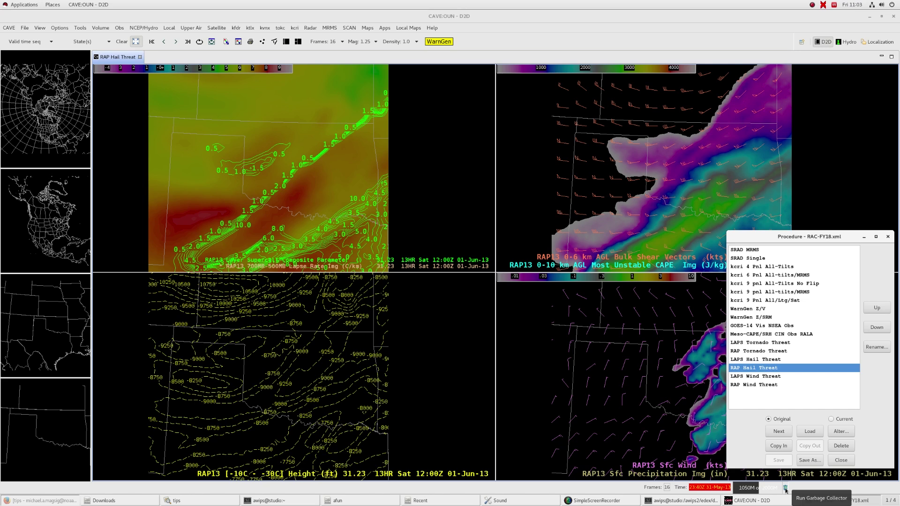
pyautogui.click(786, 490)
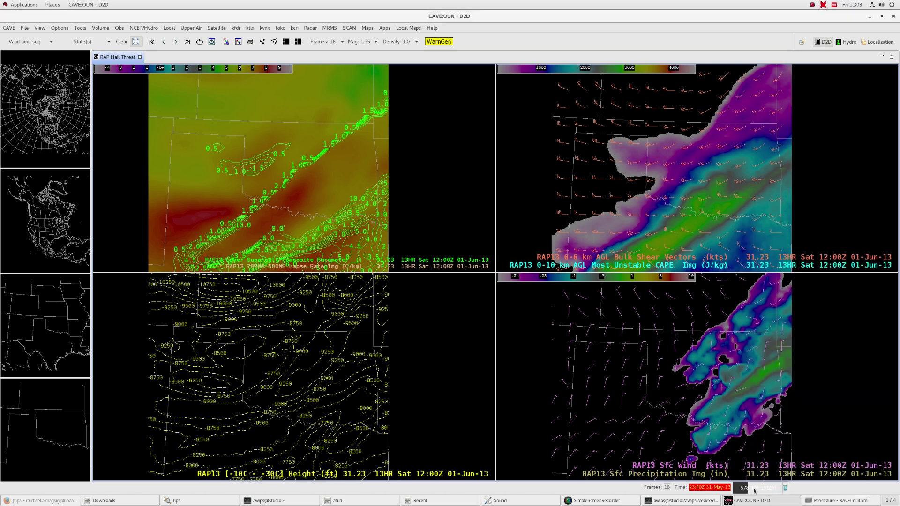
pyautogui.moveTo(746, 491)
# Step: Swap the RAP Hail Threat display with the N. Hemisphere side pane and load the GOES-14 Vis NSEA Obs bundle in the main display
pyautogui.click(41, 93)
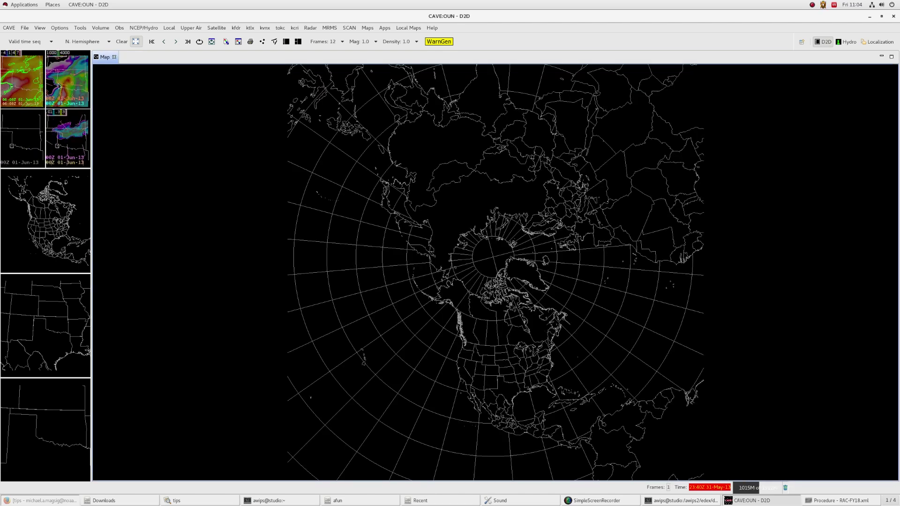
pyautogui.click(59, 81)
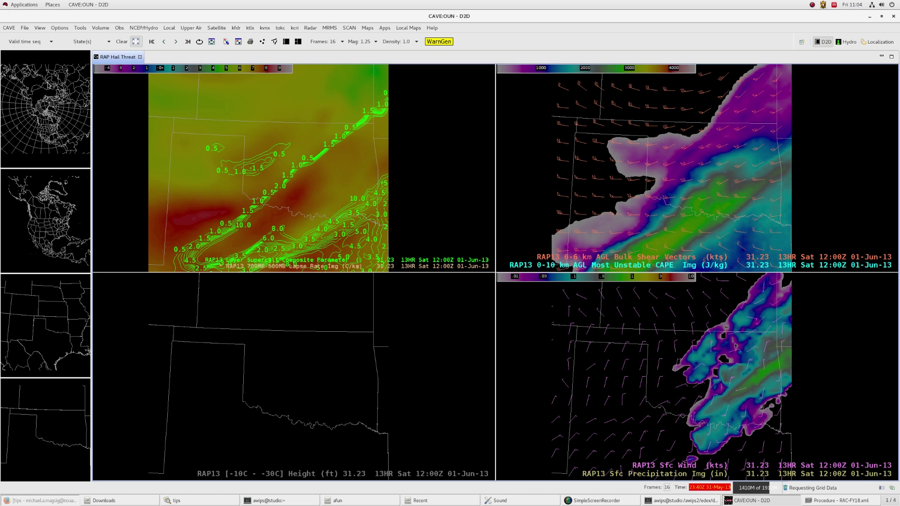
pyautogui.click(70, 141)
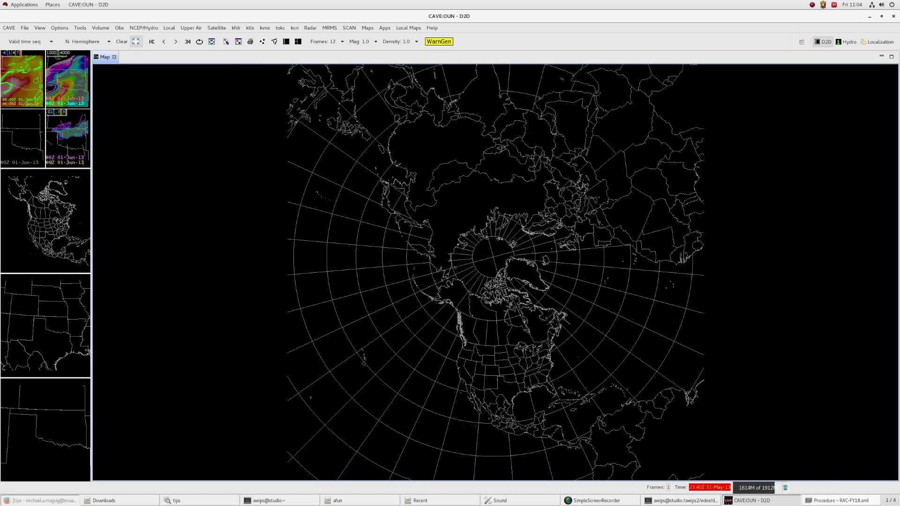
pyautogui.click(838, 501)
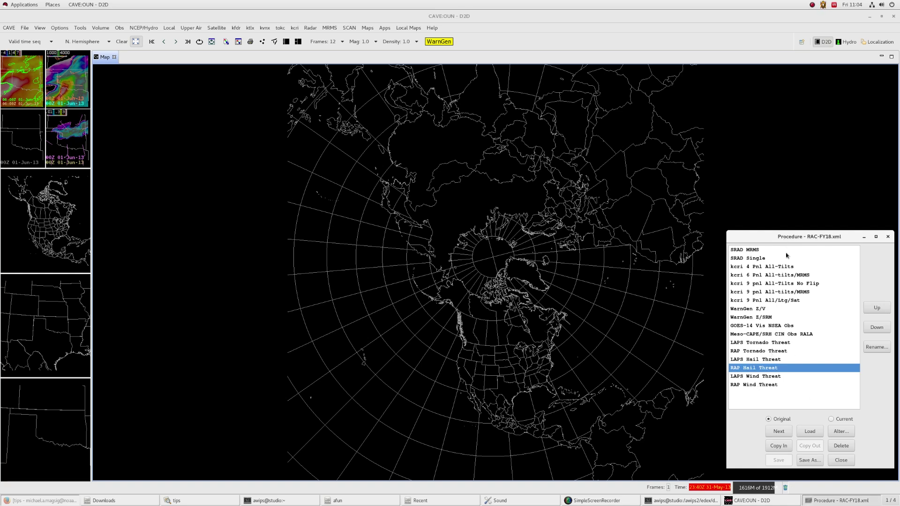
pyautogui.doubleClick(788, 328)
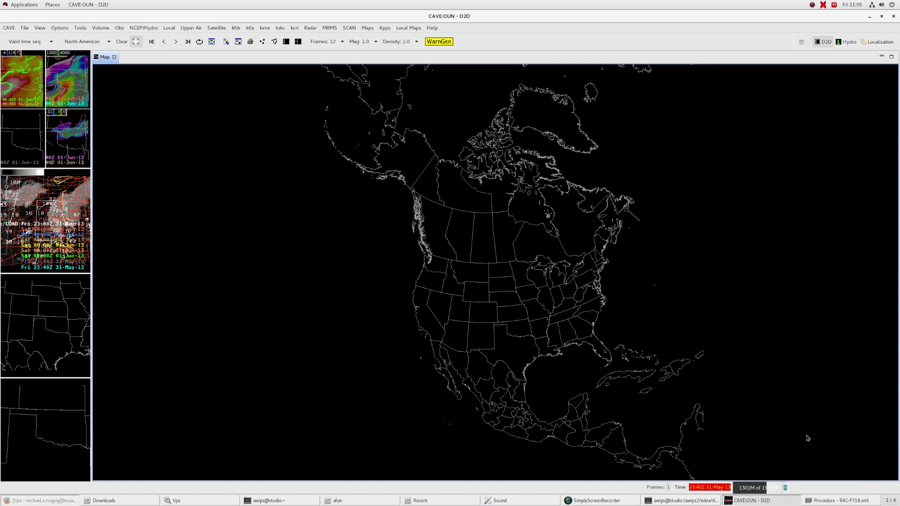
# Step: Load the kcri 9 pnl All-Tilts No Flip bundle from the procedure into the main display
pyautogui.click(839, 501)
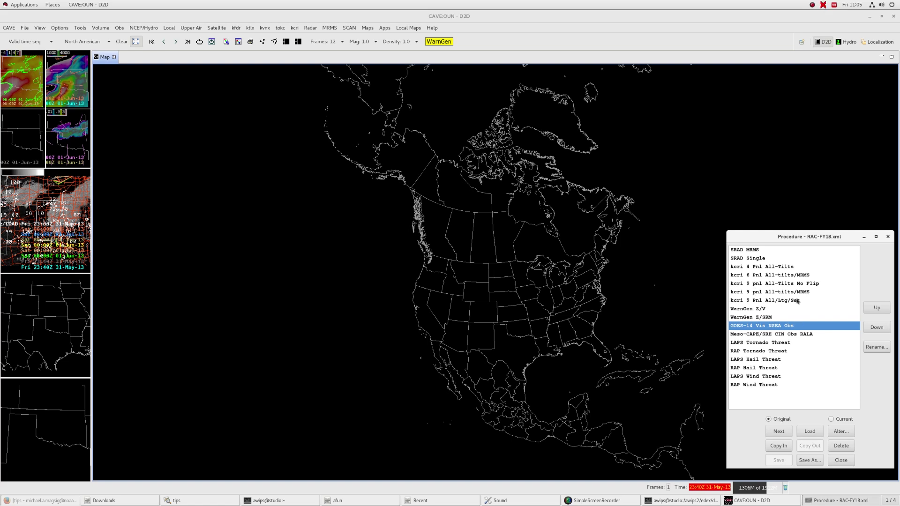
pyautogui.click(808, 284)
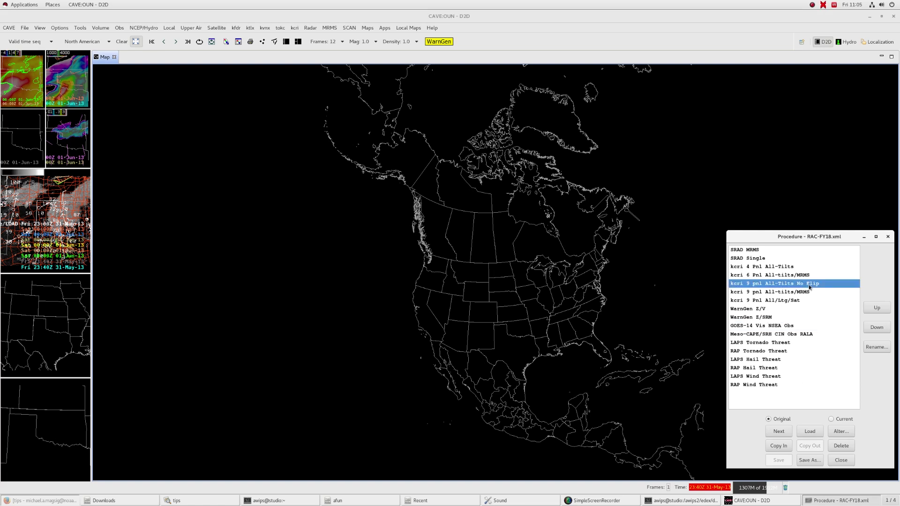
pyautogui.doubleClick(808, 286)
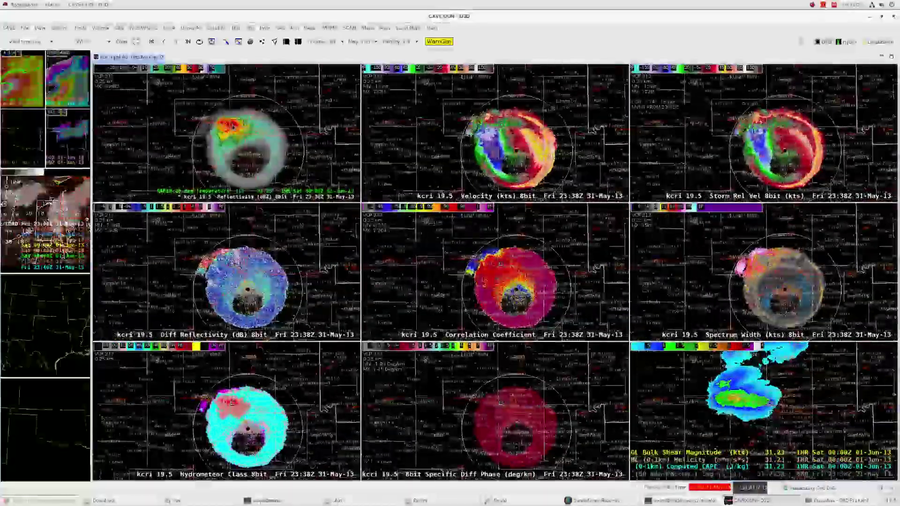
pyautogui.scroll(5, 233, 127)
pyautogui.scroll(3, 233, 127)
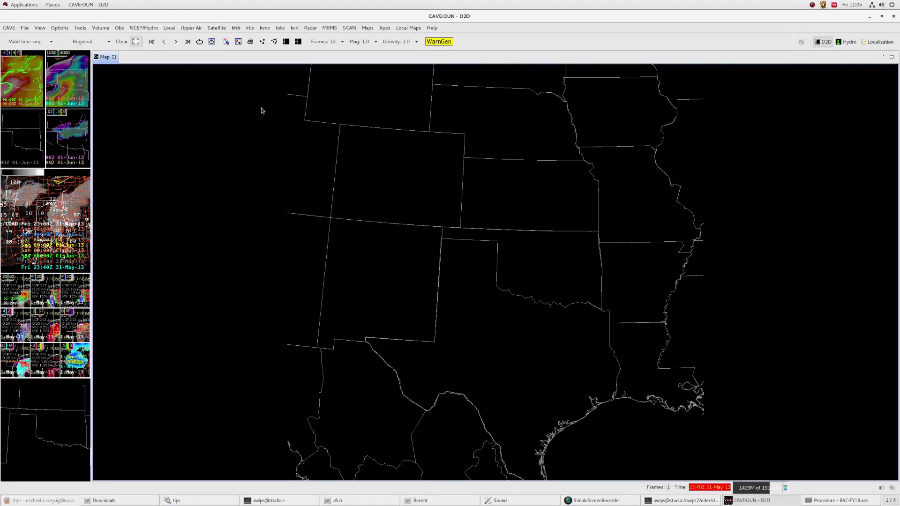
# Step: Load the kcri 9 pnl All-Tilts No Flip bundle into the Regional display, altered to use the kfdr radar
pyautogui.click(833, 503)
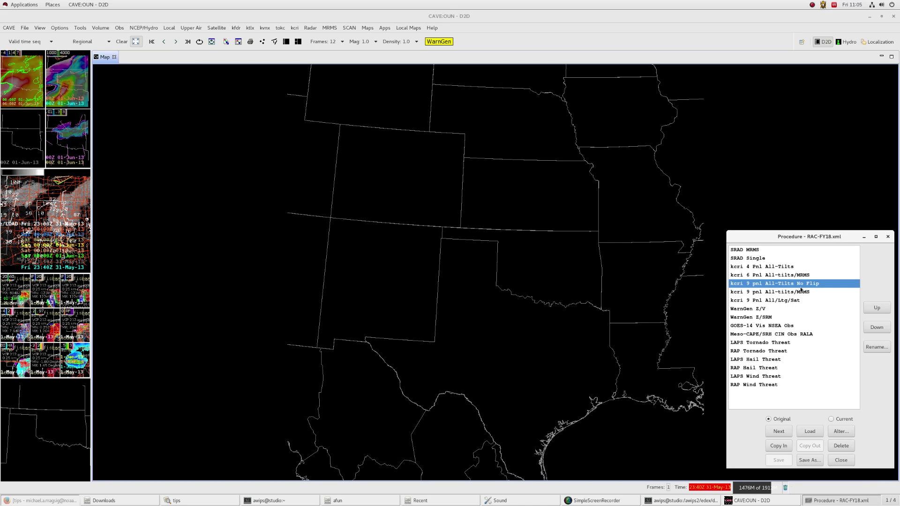
pyautogui.click(840, 431)
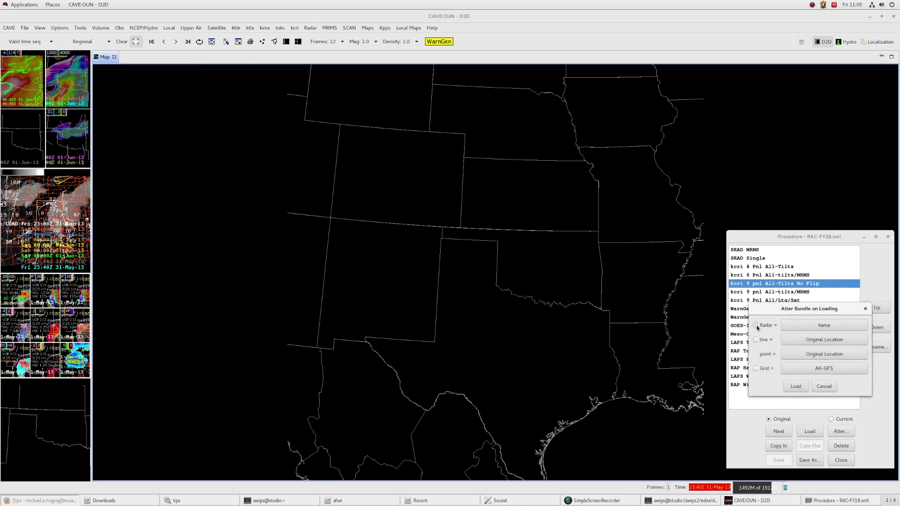
pyautogui.click(756, 325)
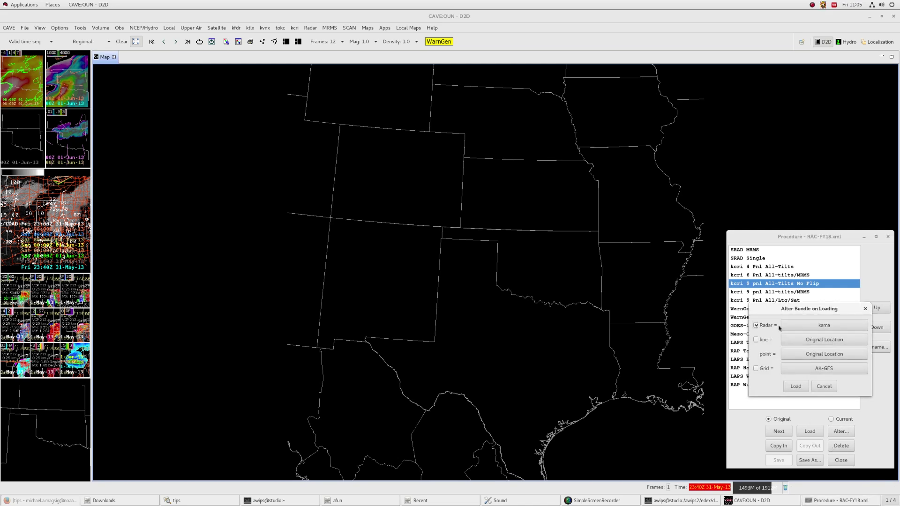
pyautogui.click(824, 326)
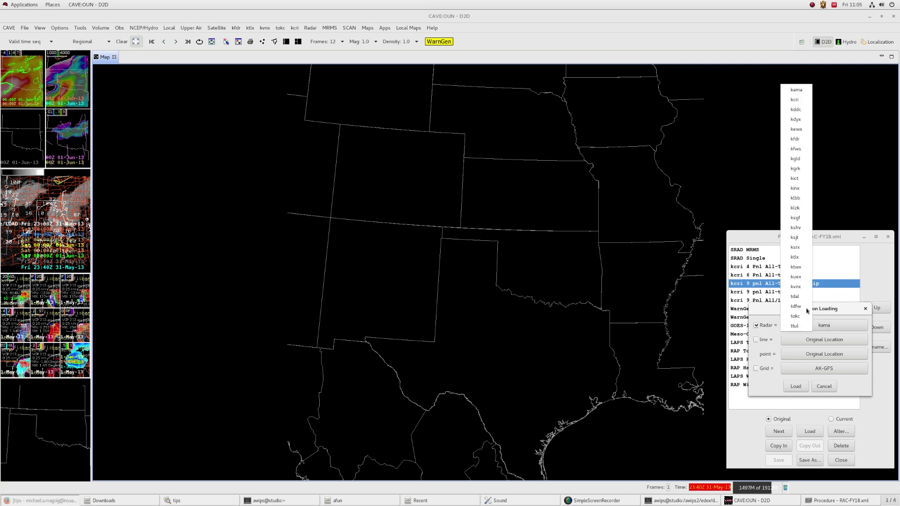
pyautogui.click(795, 139)
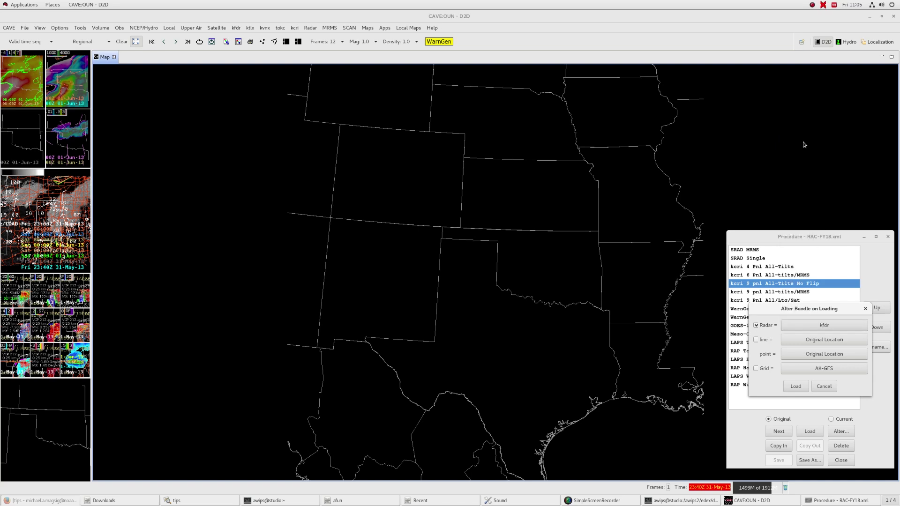
pyautogui.click(800, 390)
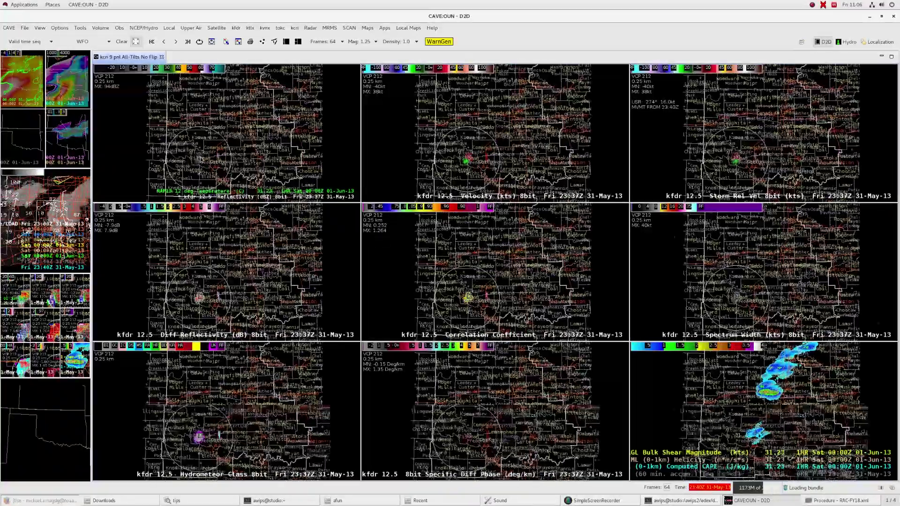
# Step: Set the kfdr nine-panel display to the 0.5-degree tilt and zoom in on the storm near Duncan
pyautogui.scroll(5, 201, 160)
pyautogui.hotkey('ctrl', 'Down')
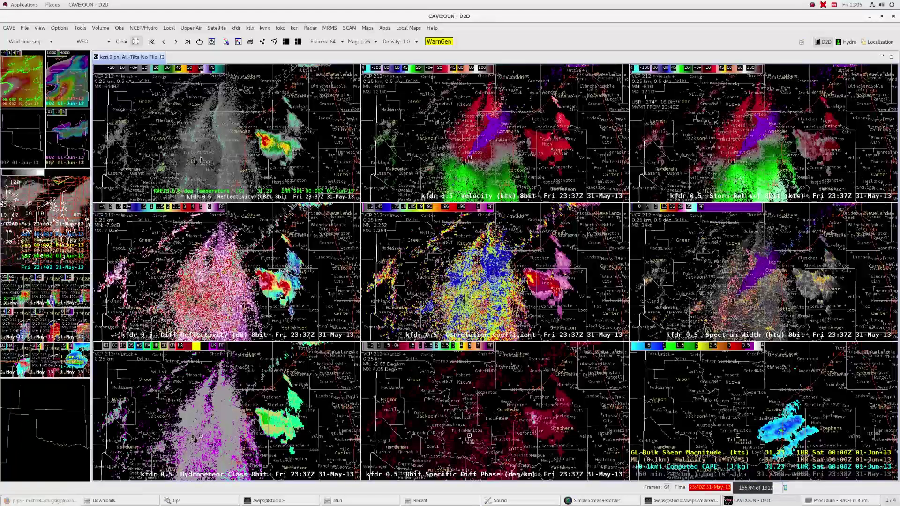
pyautogui.scroll(4, 250, 145)
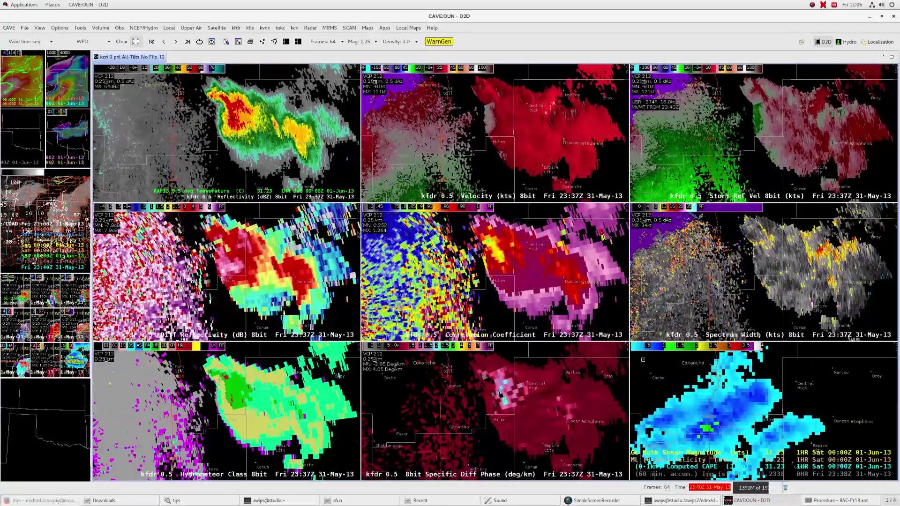
# Step: Rename the kfdr display's tab as "kfdr 9 pnl All-Tilts No Flip"
pyautogui.rightClick(134, 58)
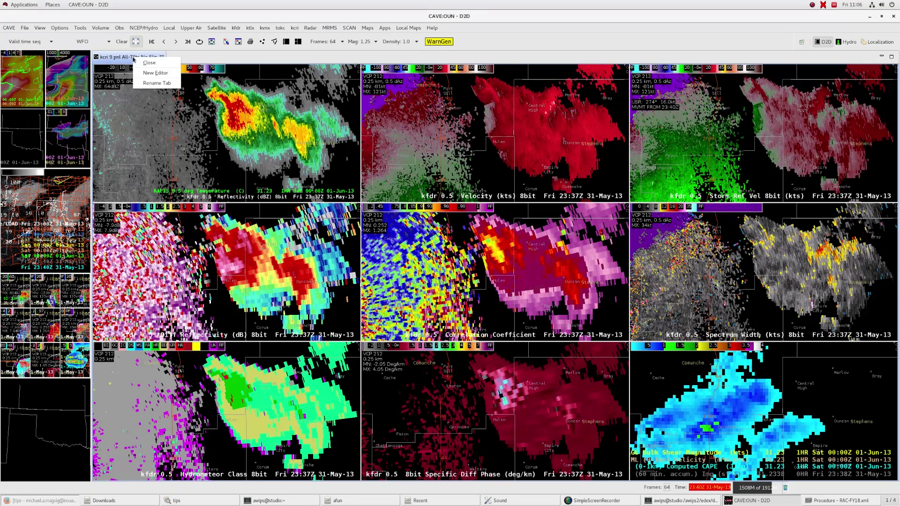
pyautogui.click(144, 84)
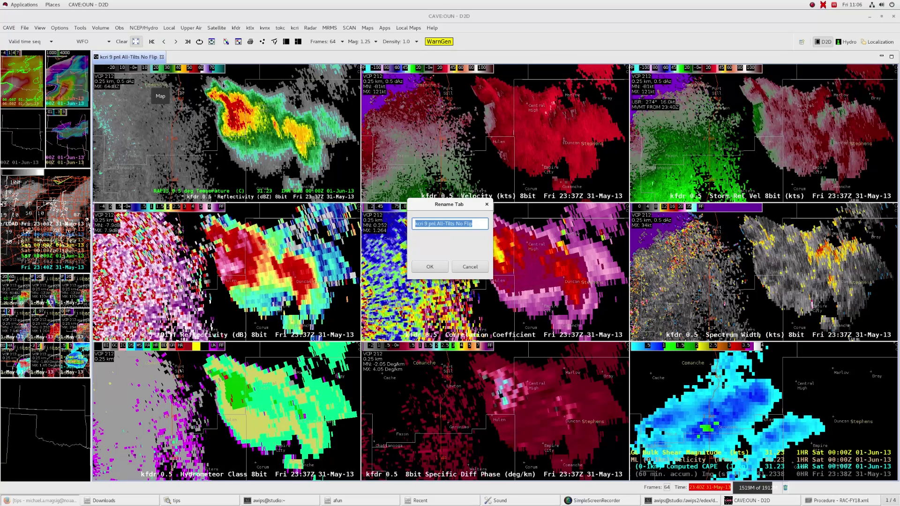
pyautogui.click(425, 225)
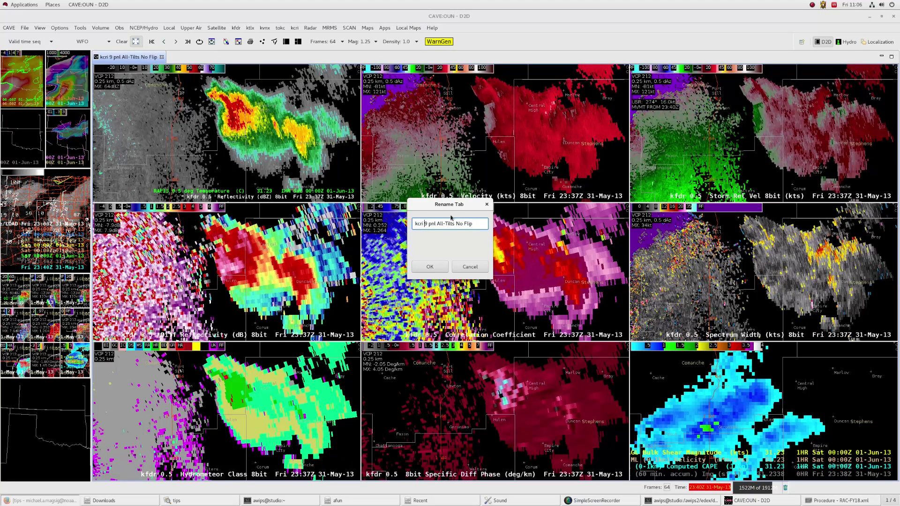
pyautogui.press('BackSpace')
pyautogui.press('BackSpace')
pyautogui.write('fdr')
pyautogui.click(430, 266)
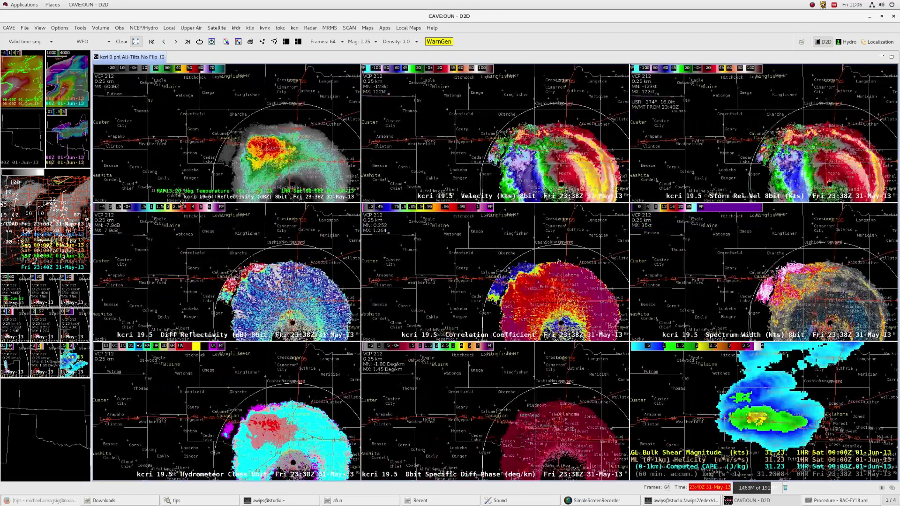
# Step: Set the kcri nine-panel display to the 0.5-degree tilt and widen the column of side panes
pyautogui.scroll(1, 261, 160)
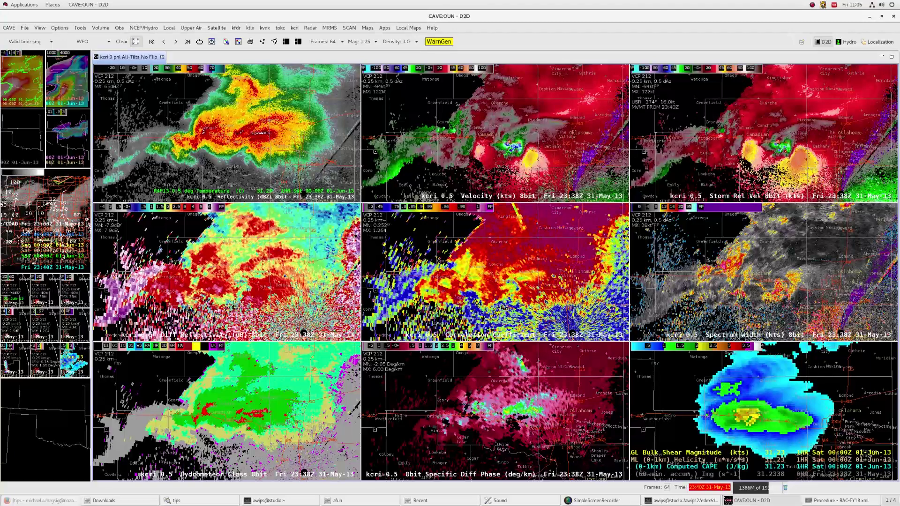
pyautogui.moveTo(91, 160); pyautogui.dragTo(225, 152)
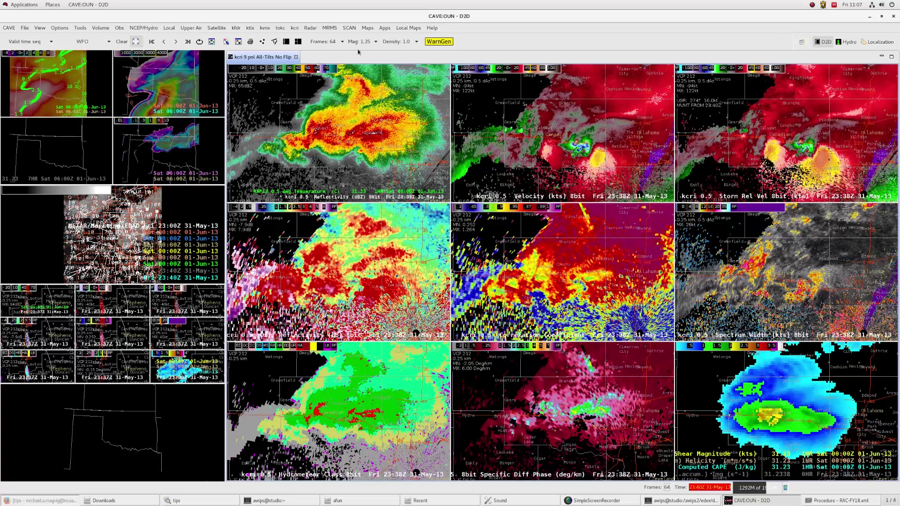
# Step: Open a new editor and load the SRAD MRMS bundle from the RAC-FY18 procedure into it
pyautogui.rightClick(326, 57)
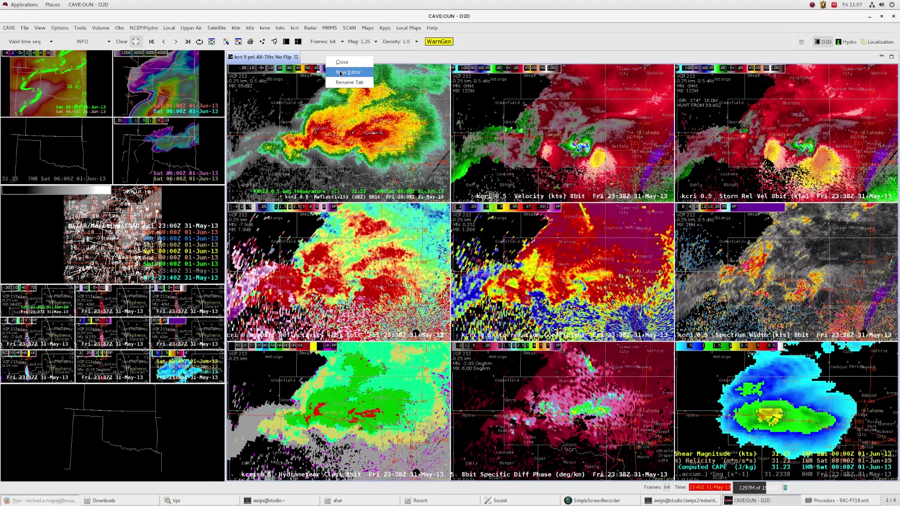
pyautogui.click(342, 72)
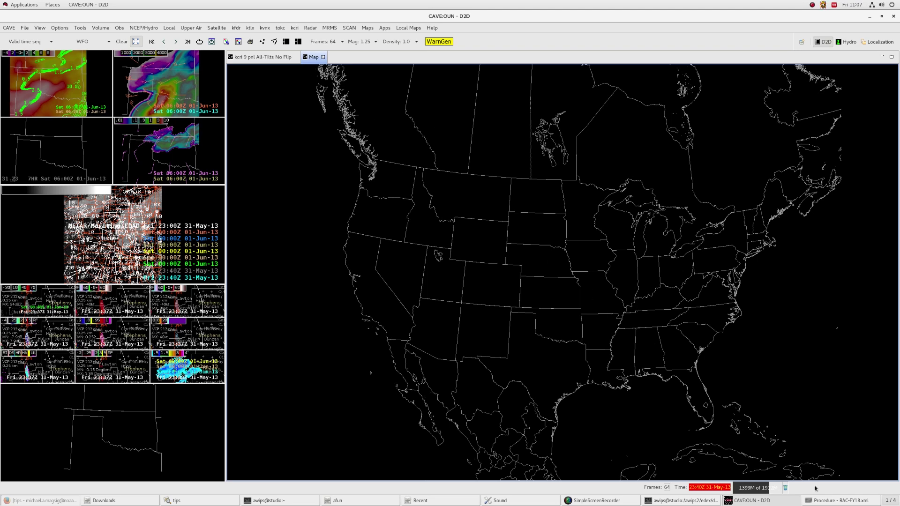
pyautogui.click(842, 500)
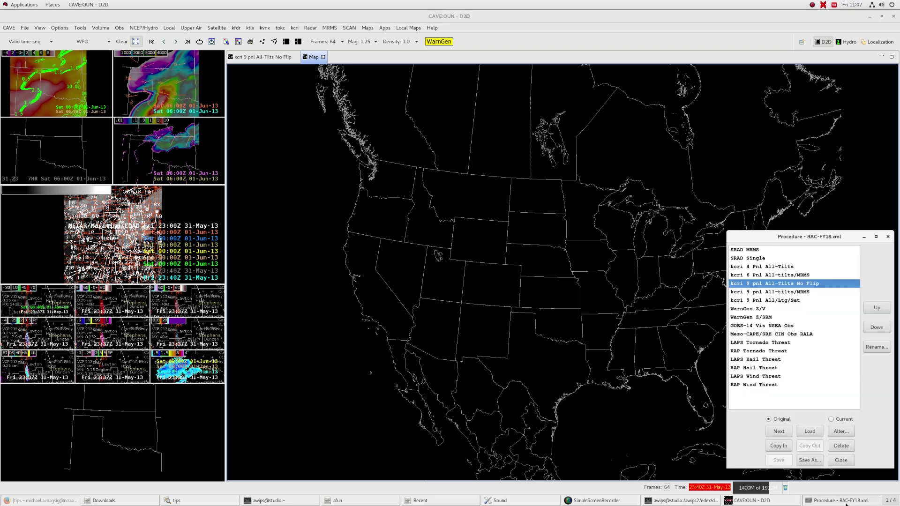
pyautogui.click(766, 250)
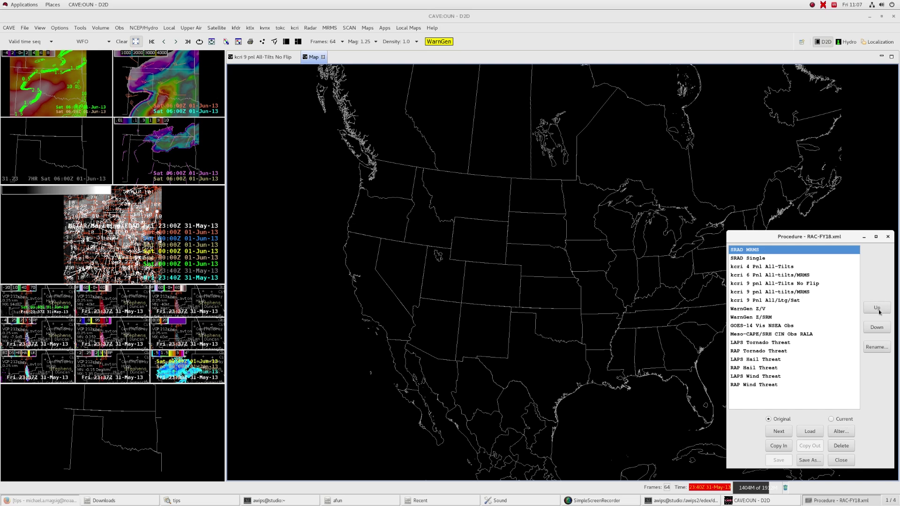
pyautogui.doubleClick(763, 251)
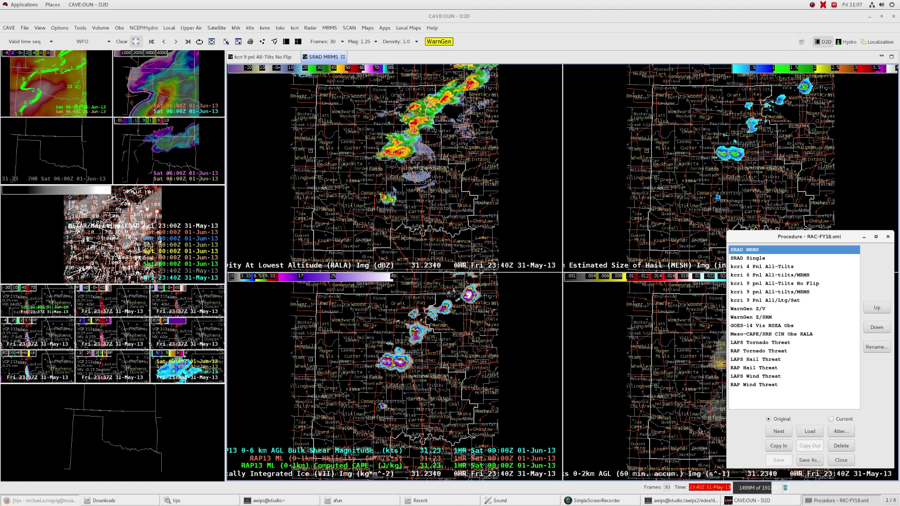
# Step: Load the Meso-CAPE/SRH CIN Obs RALA bundle into the new editor in place of SRAD MRMS
pyautogui.click(796, 334)
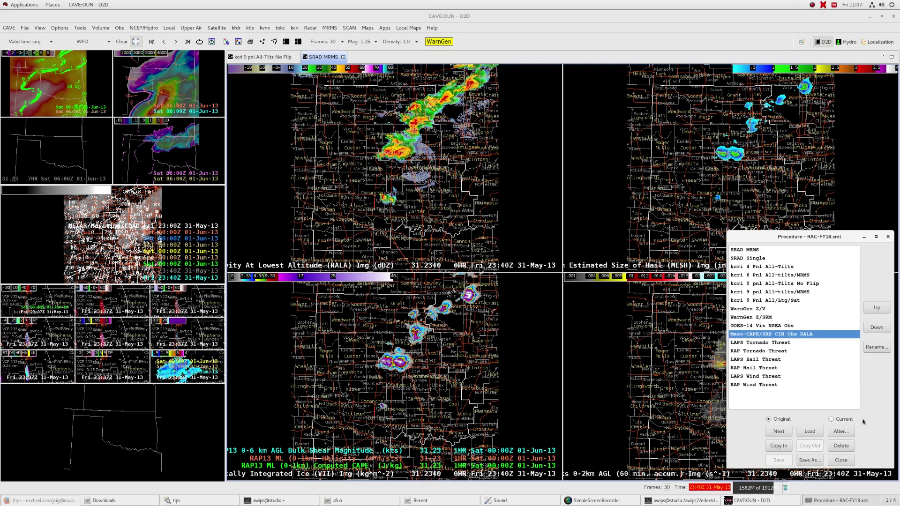
pyautogui.doubleClick(784, 336)
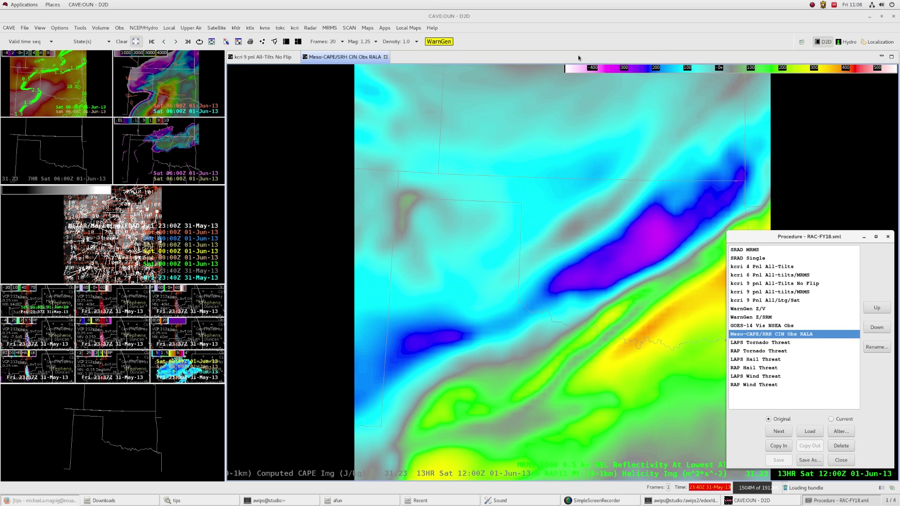
pyautogui.click(414, 60)
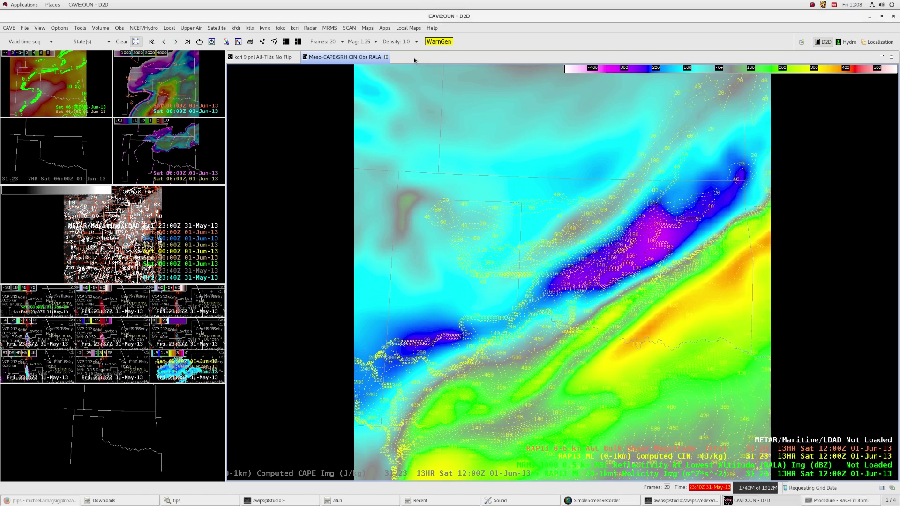
# Step: Open another new editor beside the Meso-CAPE/SRH CIN Obs RALA tab and narrow the column of side panes
pyautogui.rightClick(414, 60)
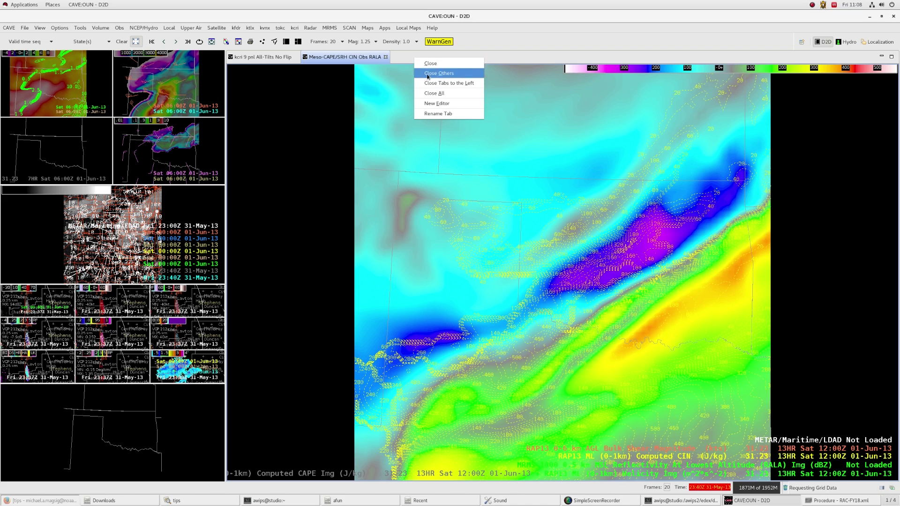
pyautogui.click(448, 104)
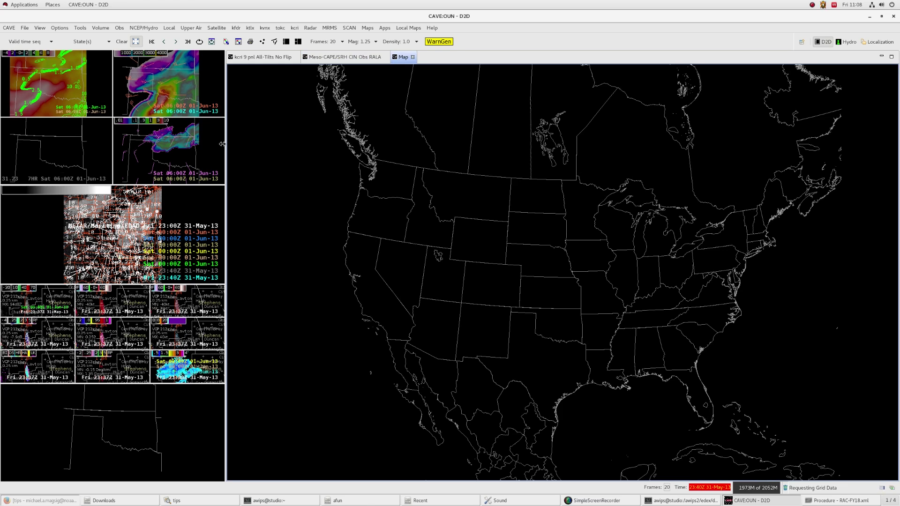
pyautogui.moveTo(222, 144); pyautogui.dragTo(29, 137)
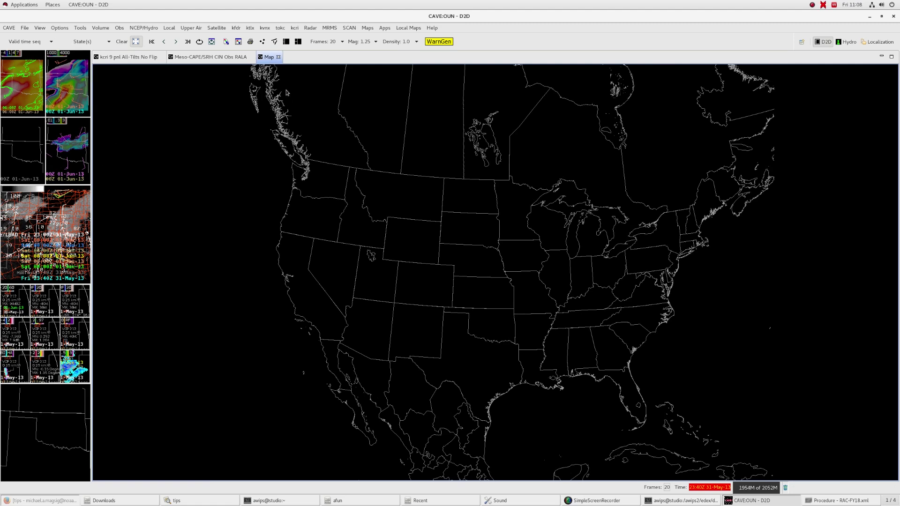
# Step: Clear the RAP Hail Threat side display through the new editor and swap the GOES-14 Vis NSEA Obs side pane in its place
pyautogui.click(67, 82)
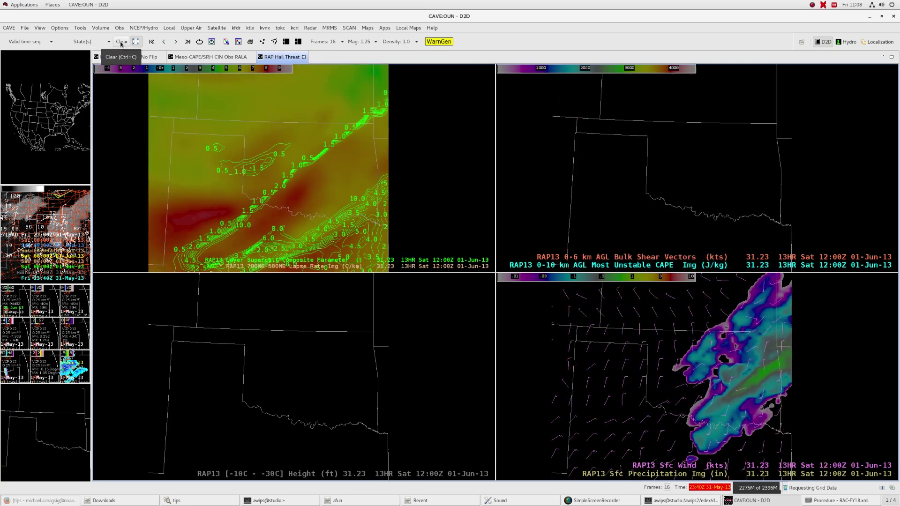
pyautogui.click(121, 41)
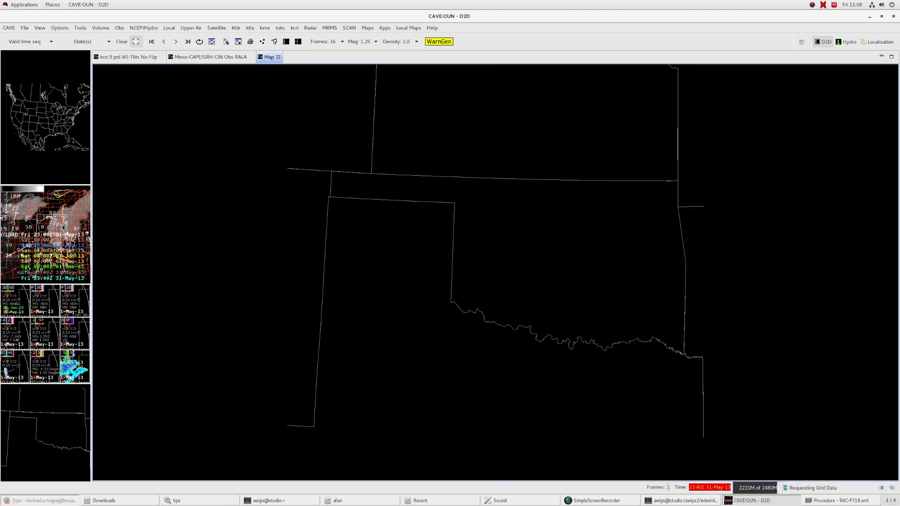
pyautogui.click(57, 239)
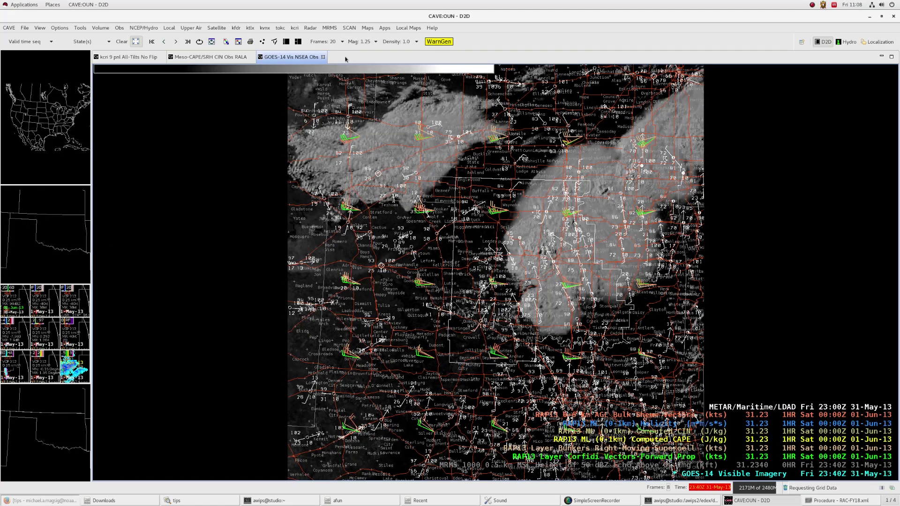
# Step: Open a further new editor and swap the kfdr 9 pnl All-Tilts No Flip side pane into it
pyautogui.rightClick(345, 57)
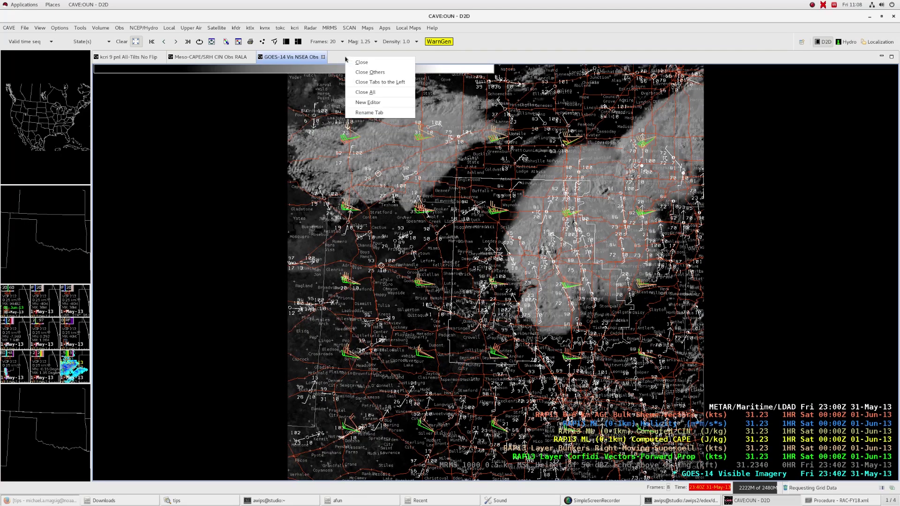
pyautogui.click(370, 103)
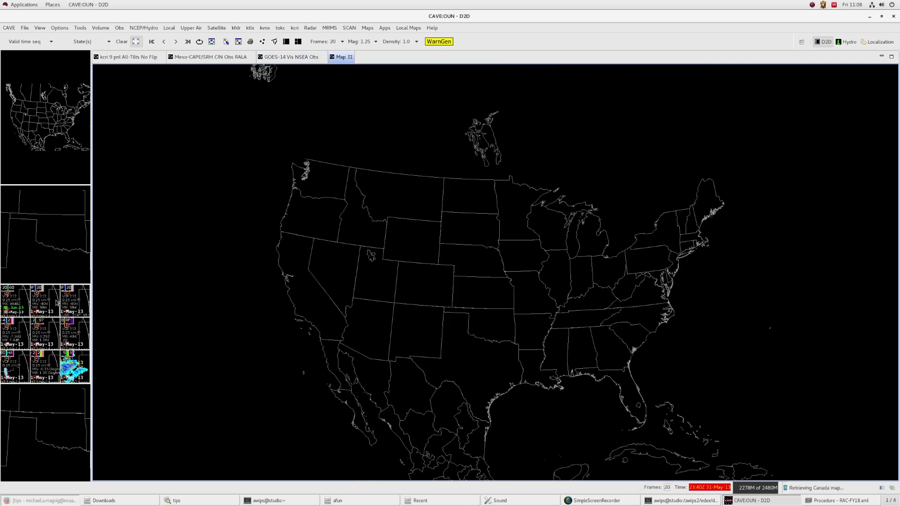
pyautogui.click(45, 334)
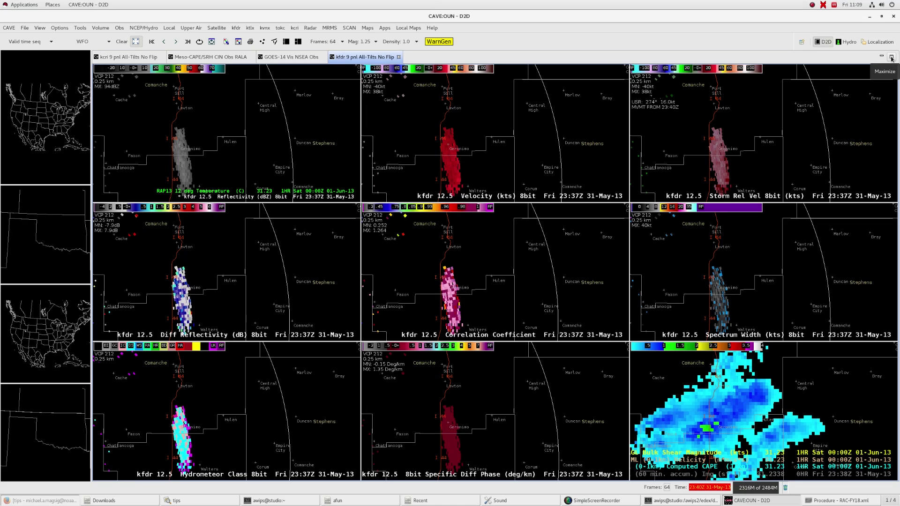
# Step: Toggle the main editor area between maximized and restored, leaving it maximized over the side panes
pyautogui.click(892, 57)
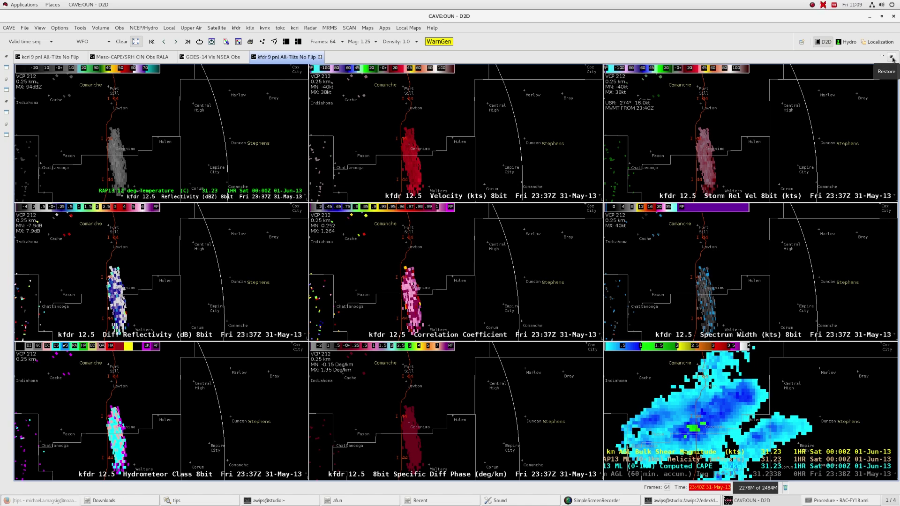
pyautogui.click(892, 60)
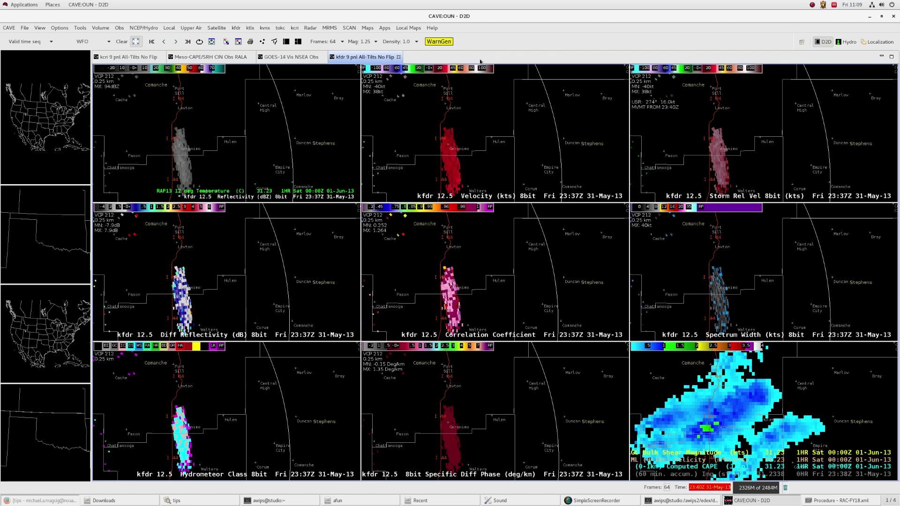
pyautogui.doubleClick(447, 57)
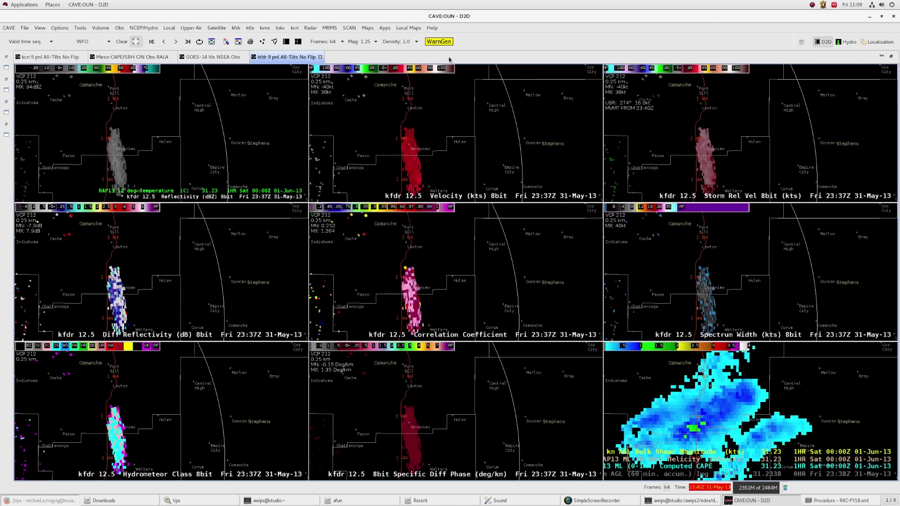
pyautogui.doubleClick(449, 60)
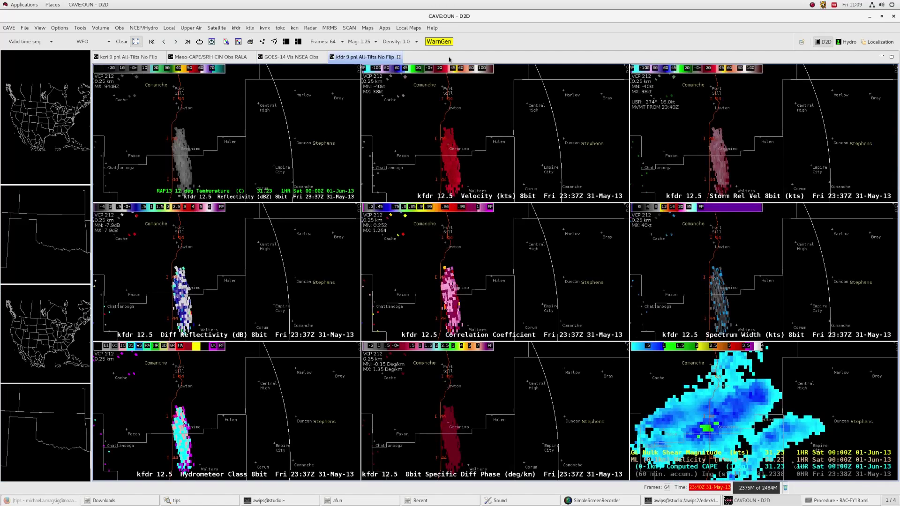
pyautogui.doubleClick(449, 59)
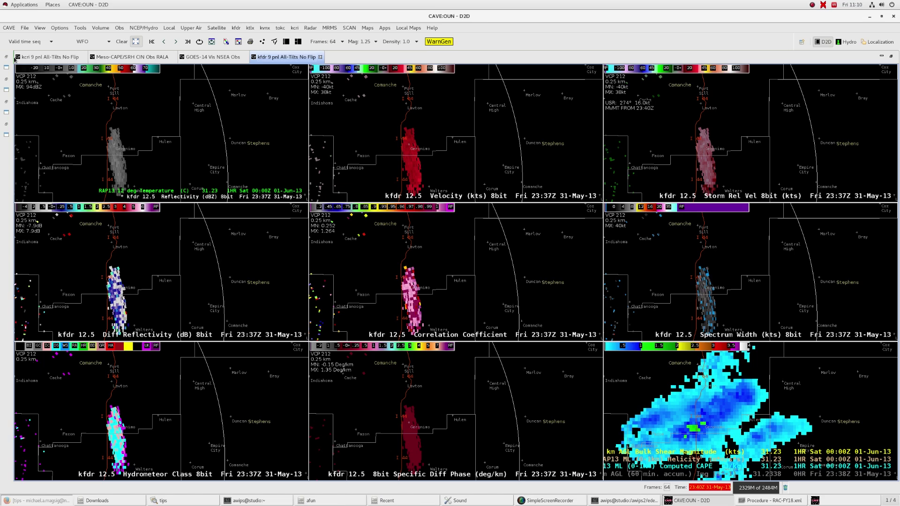
# Step: Reorder the editor tabs so kfdr 9 pnl All-Tilts No Flip is first and Meso-CAPE/SRH CIN Obs RALA is last
pyautogui.moveTo(15, 59); pyautogui.dragTo(16, 59)
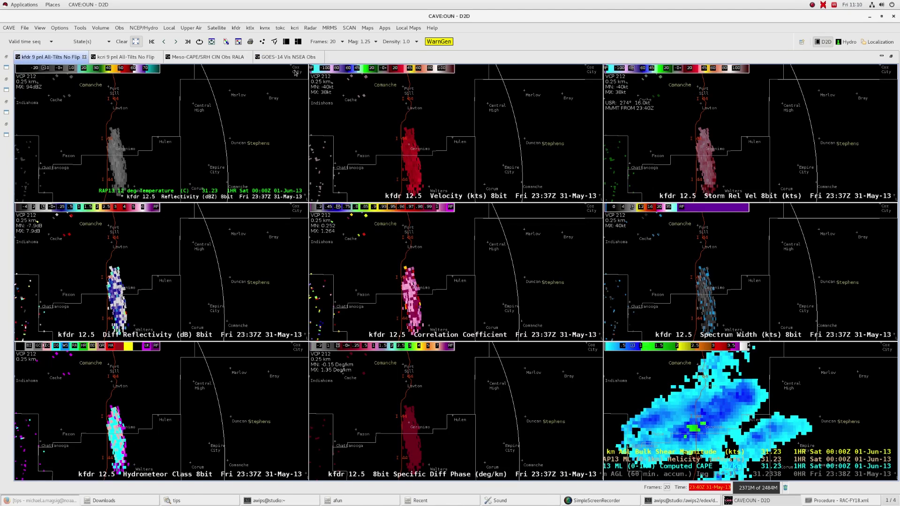
pyautogui.click(202, 58)
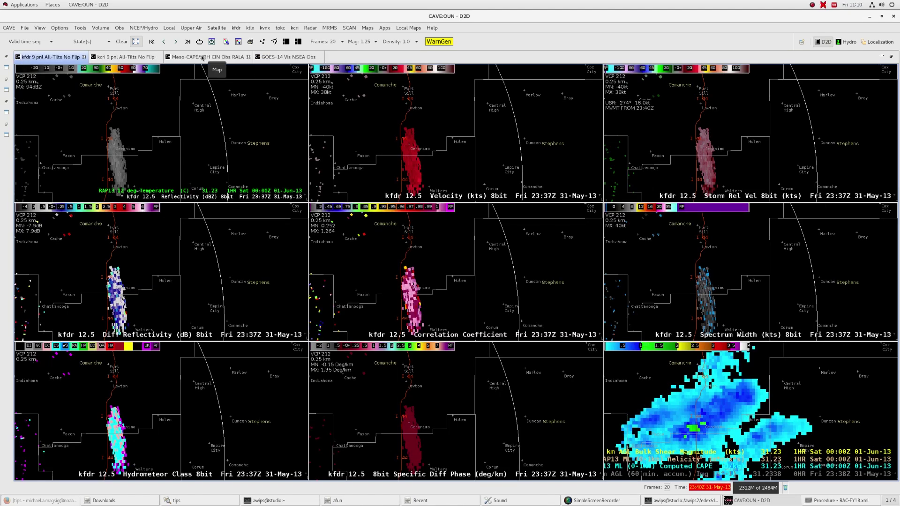
pyautogui.moveTo(319, 60); pyautogui.dragTo(322, 59)
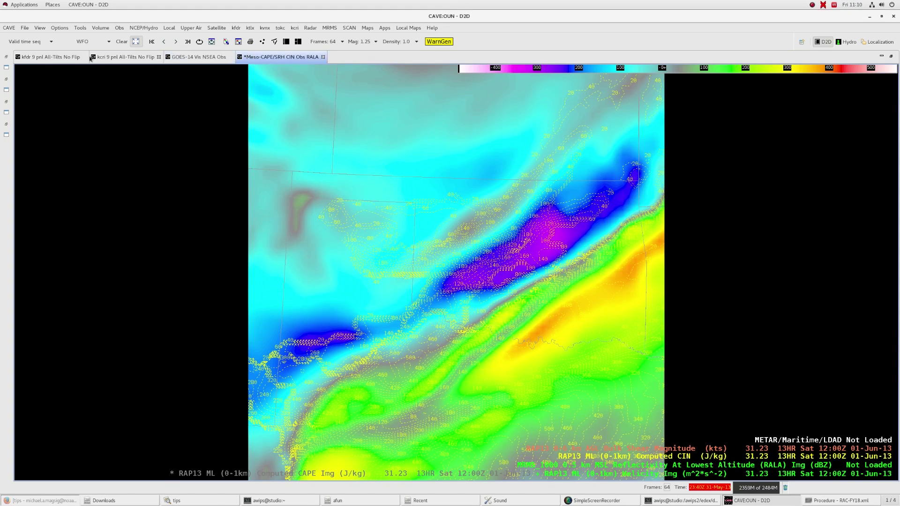
# Step: Cycle through the GOES-14, kcri and kfdr tabs, and set the kfdr nine-panel display to the 0.5-degree tilt
pyautogui.click(195, 58)
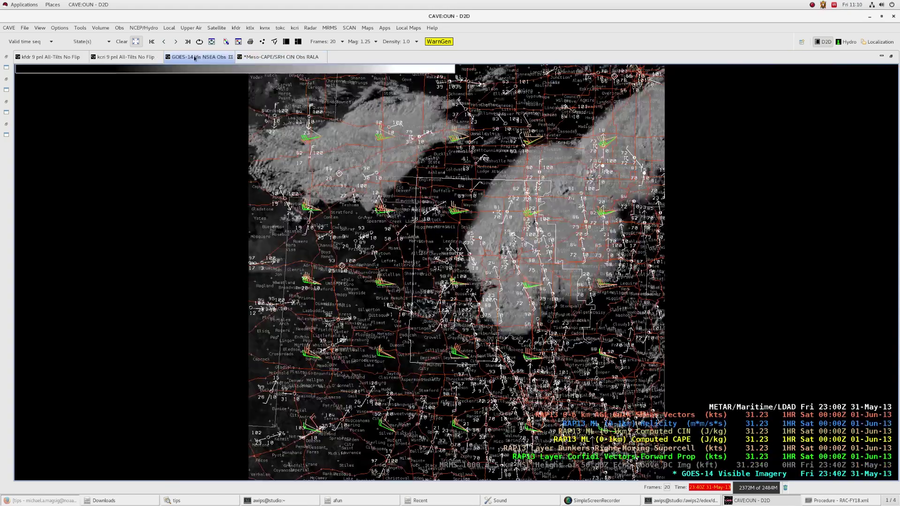
pyautogui.click(125, 59)
pyautogui.click(46, 57)
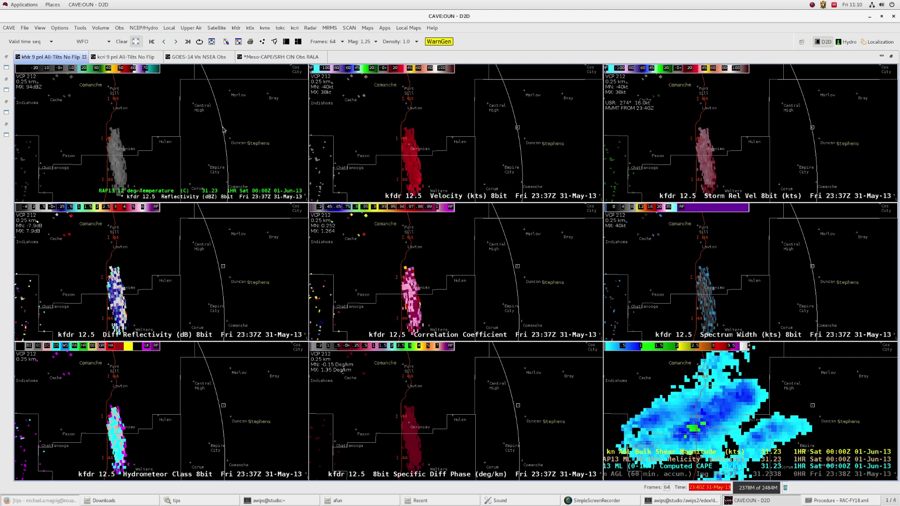
pyautogui.hotkey('ctrl', 'Down')
pyautogui.scroll(1, 209, 128)
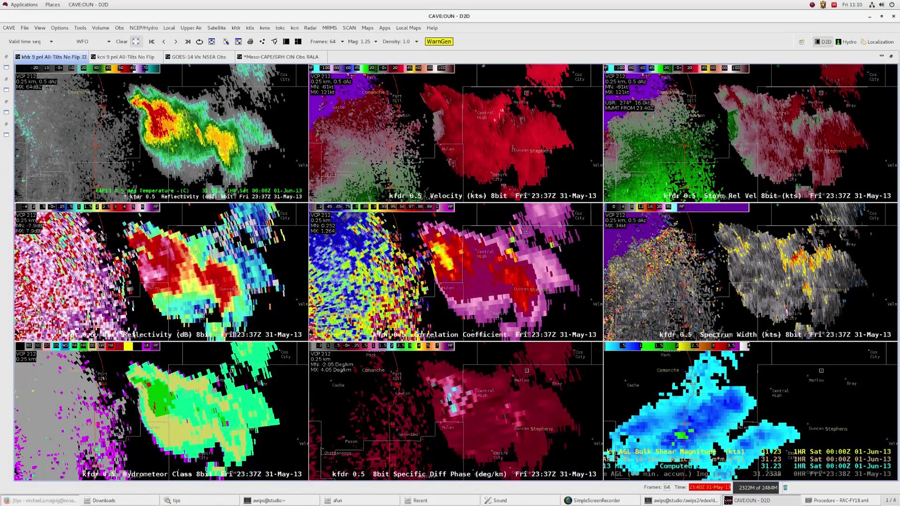
# Step: Tile the GOES-14 Vis NSEA Obs editor above the Meso-CAPE/SRH CIN Obs RALA editor in a narrow column right of the nine-panel radar tabs
pyautogui.click(190, 59)
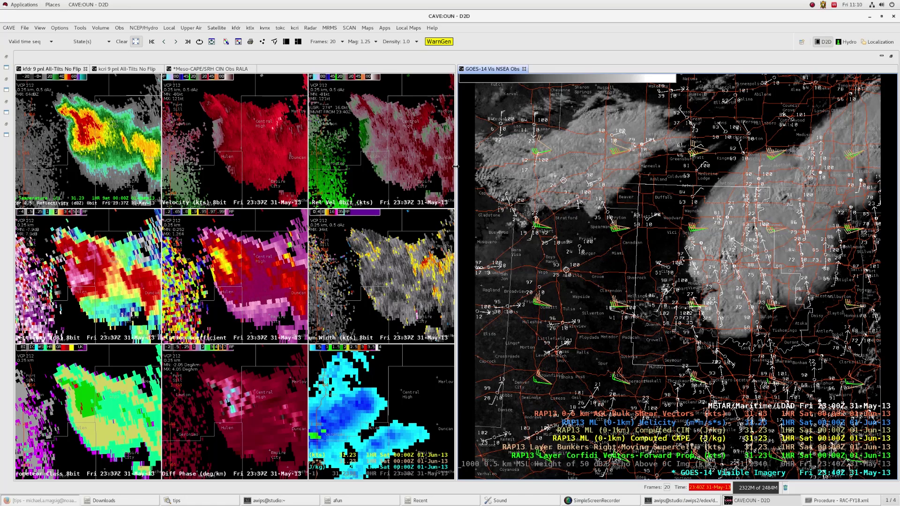
pyautogui.moveTo(456, 166); pyautogui.dragTo(645, 161)
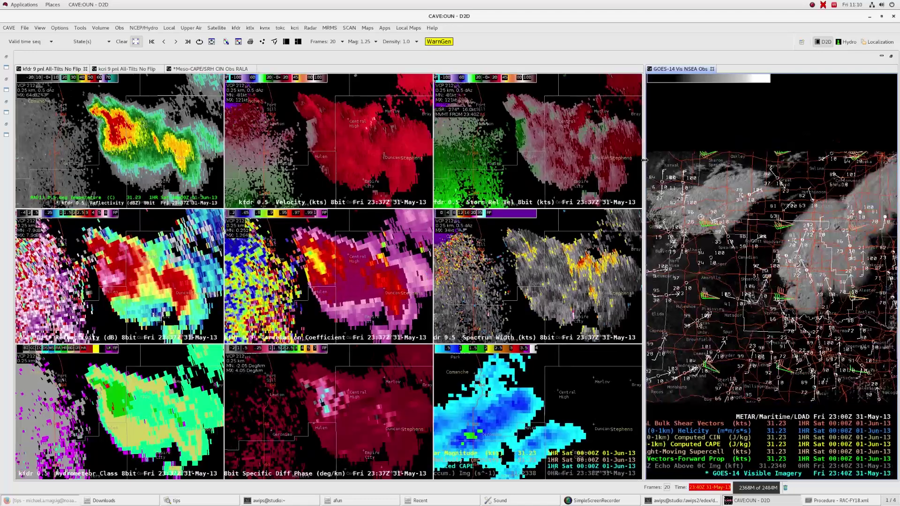
pyautogui.click(195, 70)
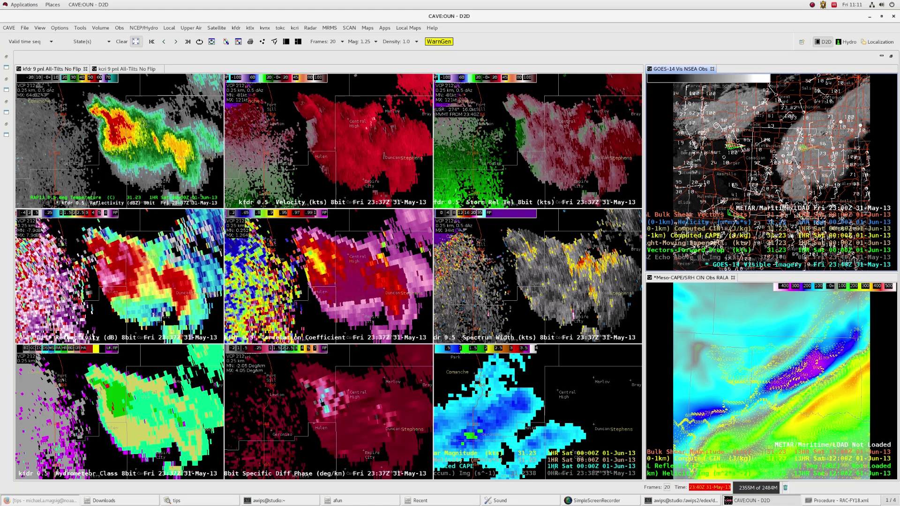
# Step: Zoom the GOES-14 Vis NSEA Obs display in on the cloud mass and the Meso-CAPE/SRH CIN Obs RALA display on the storms
pyautogui.scroll(4, 824, 156)
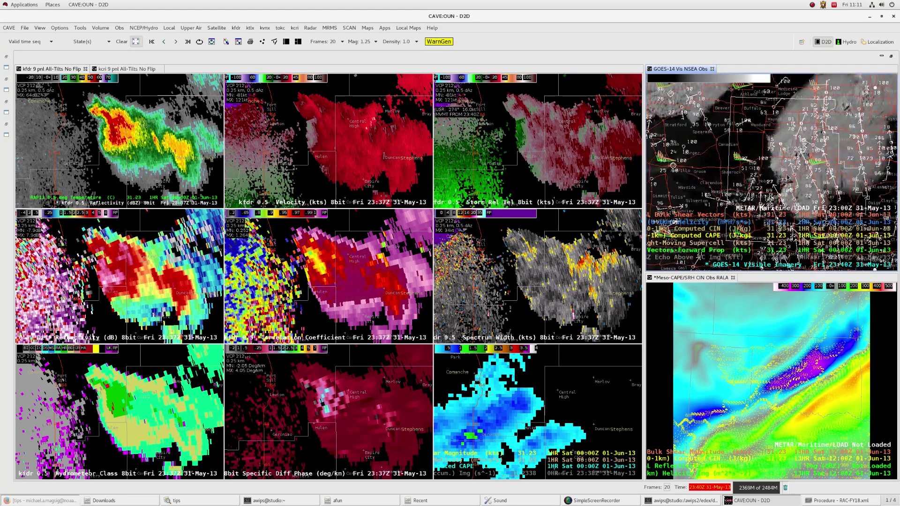
pyautogui.scroll(4, 824, 157)
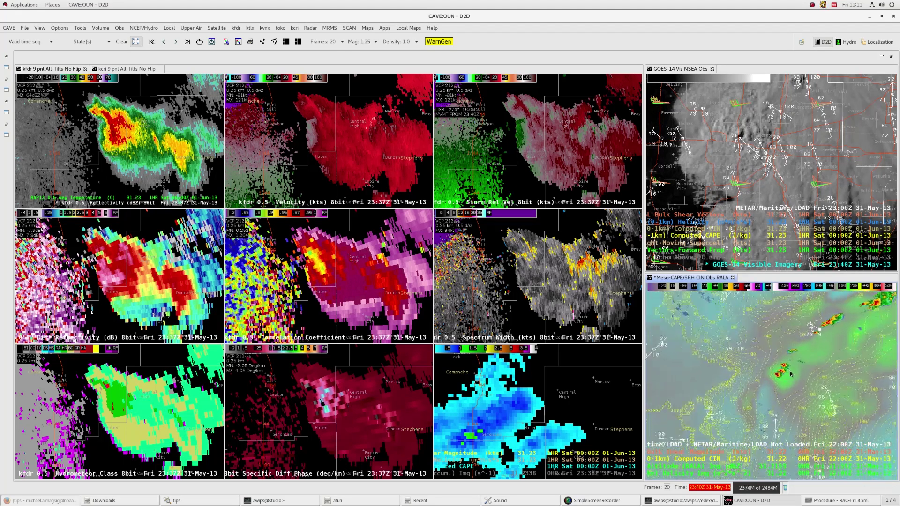
pyautogui.scroll(3, 791, 374)
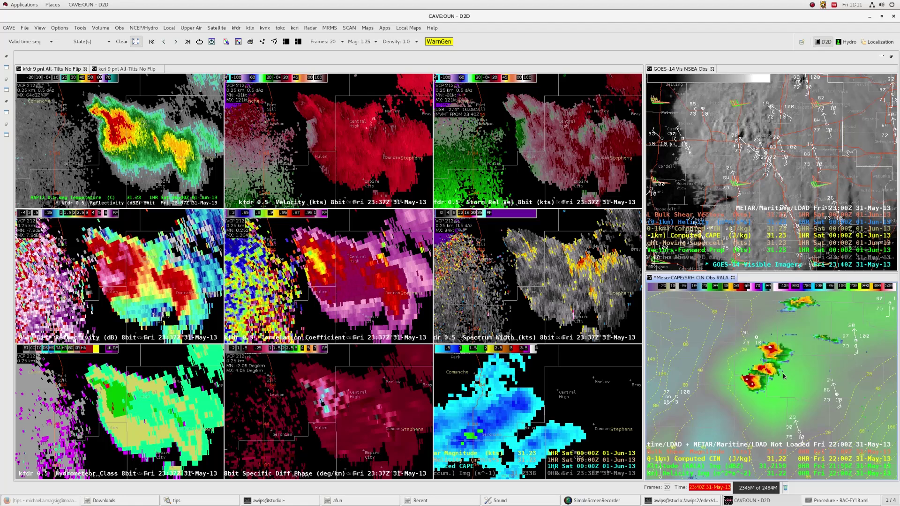
pyautogui.scroll(-2, 783, 376)
pyautogui.scroll(-2, 813, 355)
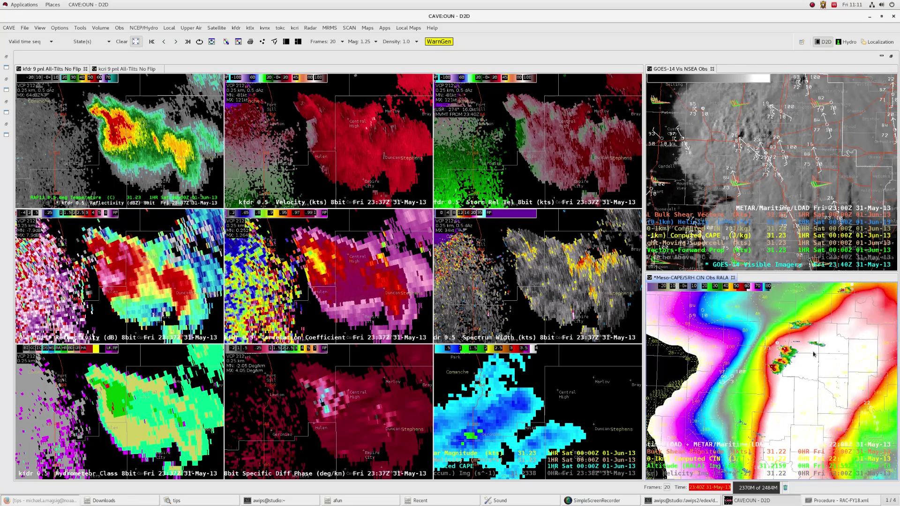
# Step: Recenter the Meso-CAPE/SRH CIN Obs RALA display on the storm line and zoom in on it
pyautogui.scroll(1, 813, 355)
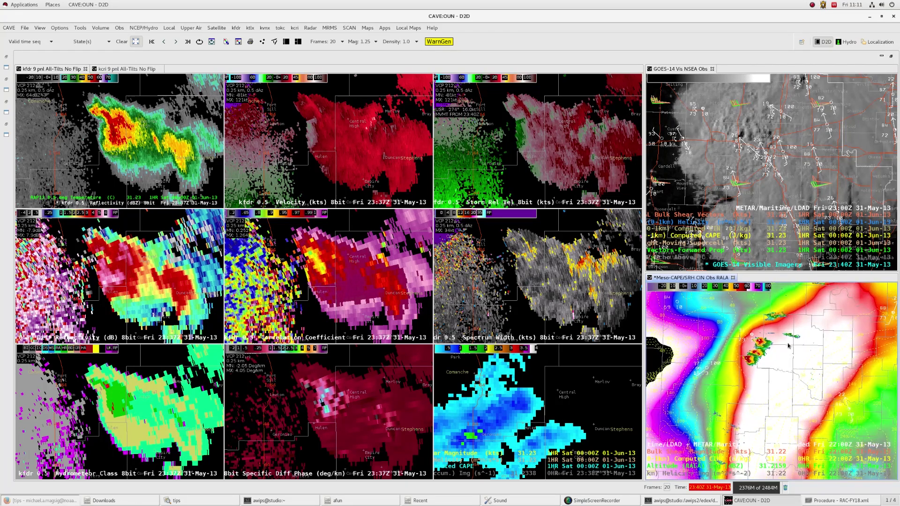
pyautogui.middleClick(793, 375)
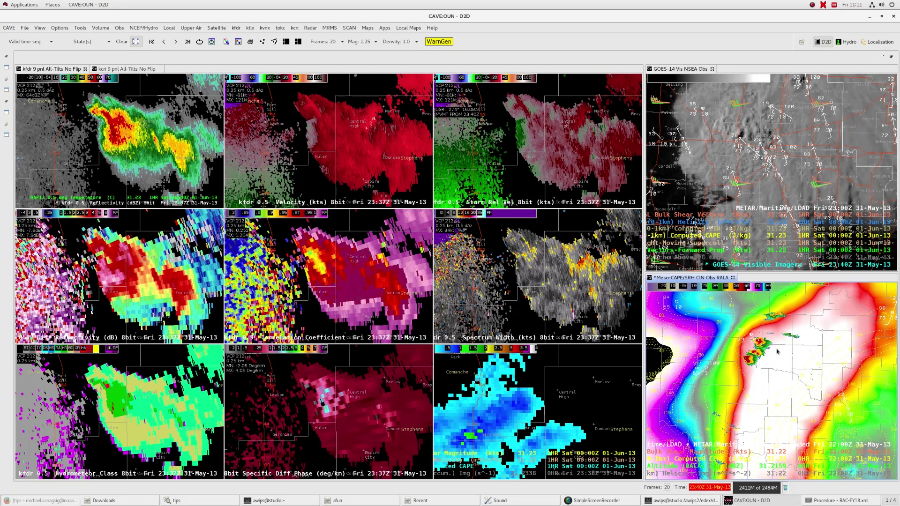
pyautogui.scroll(1, 777, 352)
pyautogui.scroll(1, 827, 339)
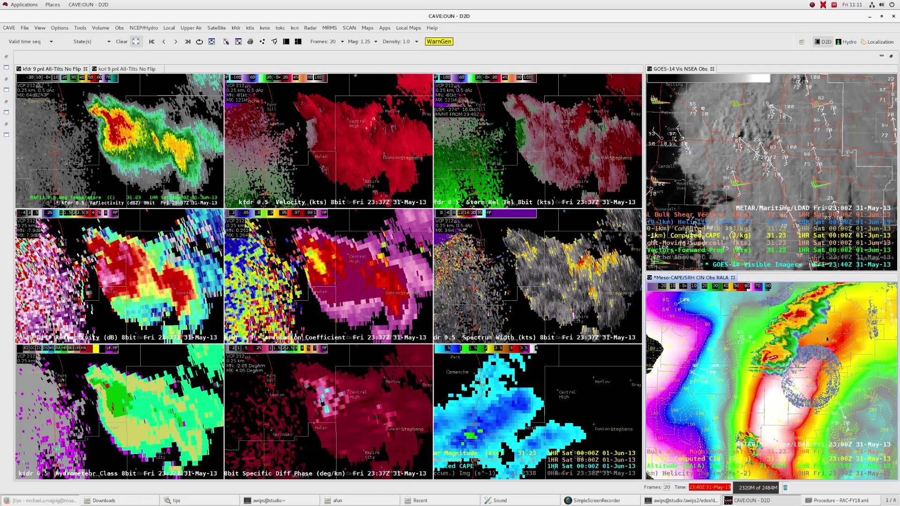
pyautogui.scroll(2, 828, 338)
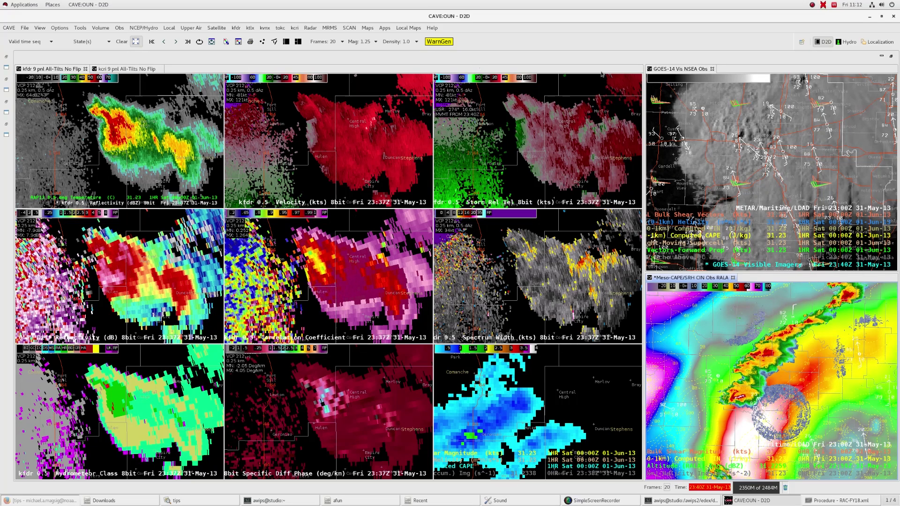
# Step: Check the kcri and kfdr nine-panel tabs, and save the whole perspective display under the name warningmetoA
pyautogui.click(120, 69)
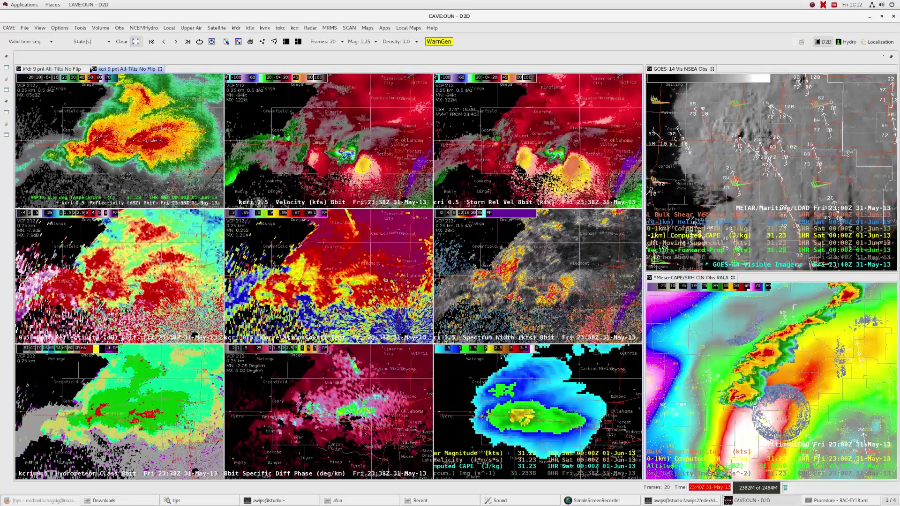
pyautogui.click(64, 69)
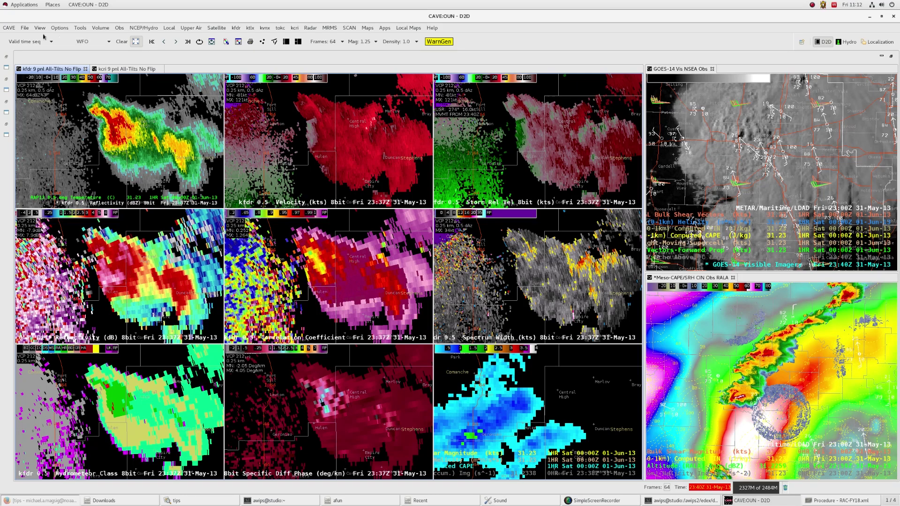
pyautogui.click(9, 28)
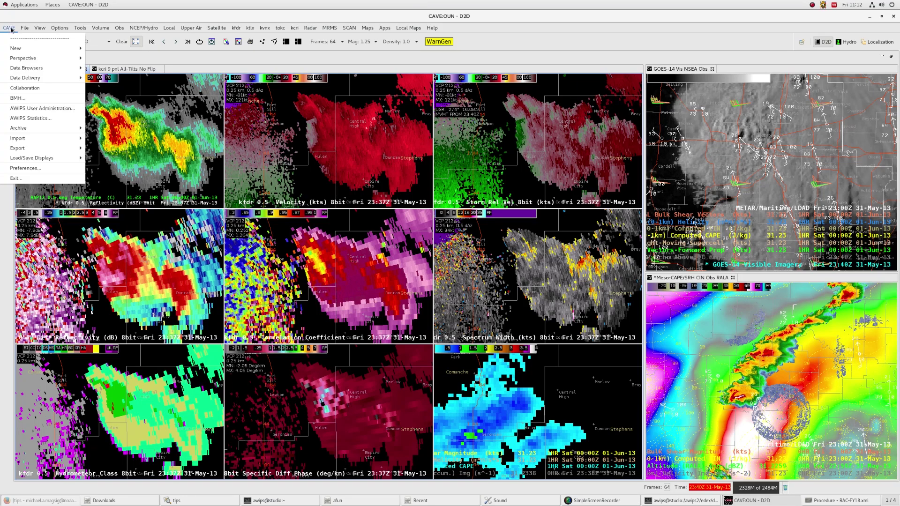
pyautogui.moveTo(71, 158)
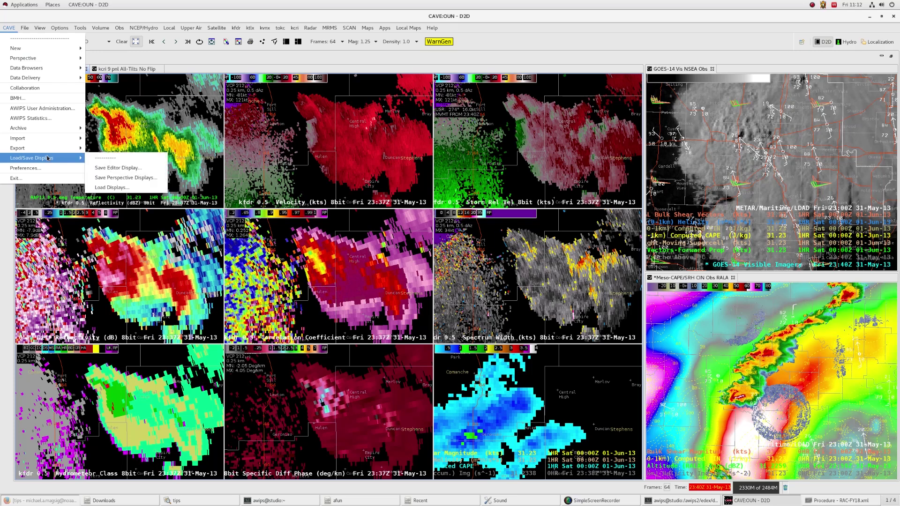
pyautogui.click(145, 178)
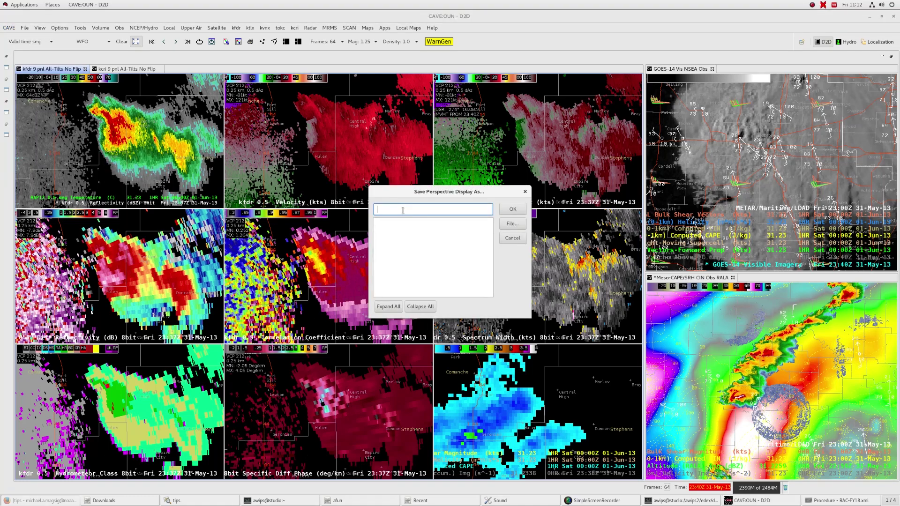
pyautogui.write('warningmeta')
pyautogui.press('BackSpace')
pyautogui.write('oA')
pyautogui.click(512, 211)
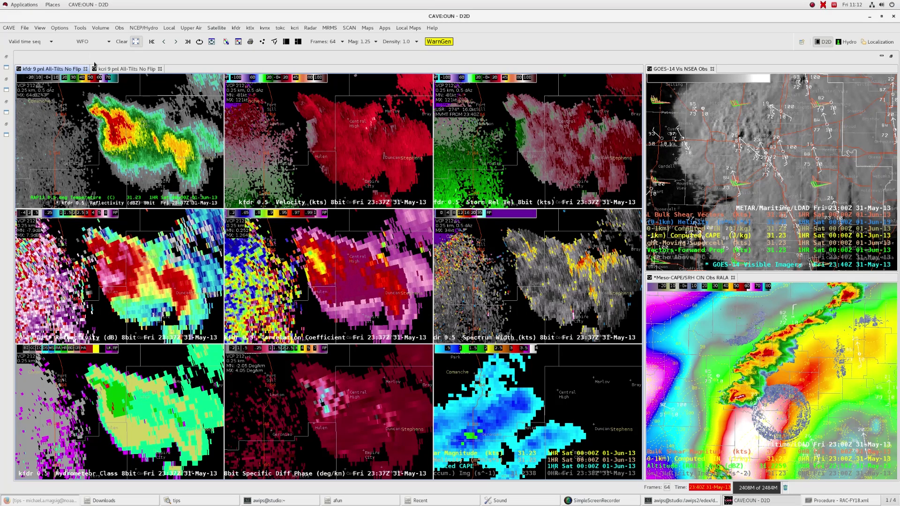
# Step: Clear the kfdr and kcri nine-panel editors down to one blank Map editor, and close the GOES-14 and Meso-CAPE editors
pyautogui.click(121, 42)
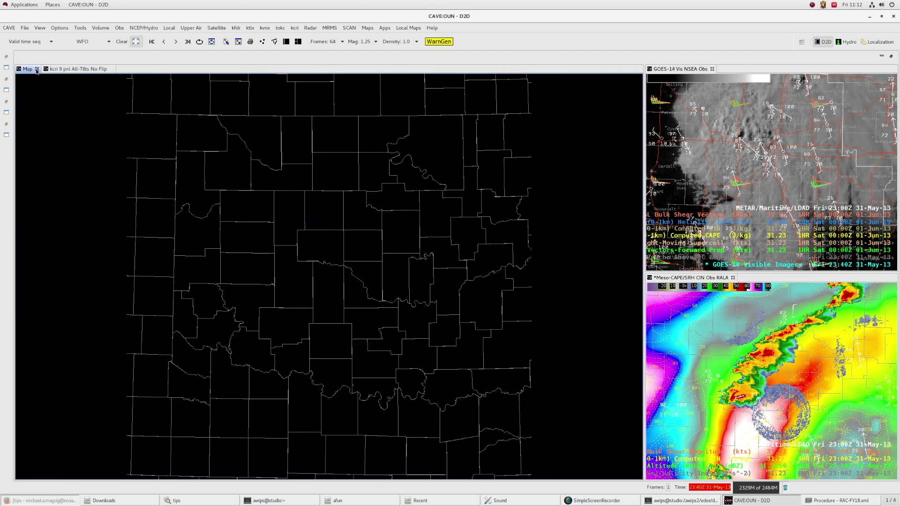
pyautogui.click(37, 69)
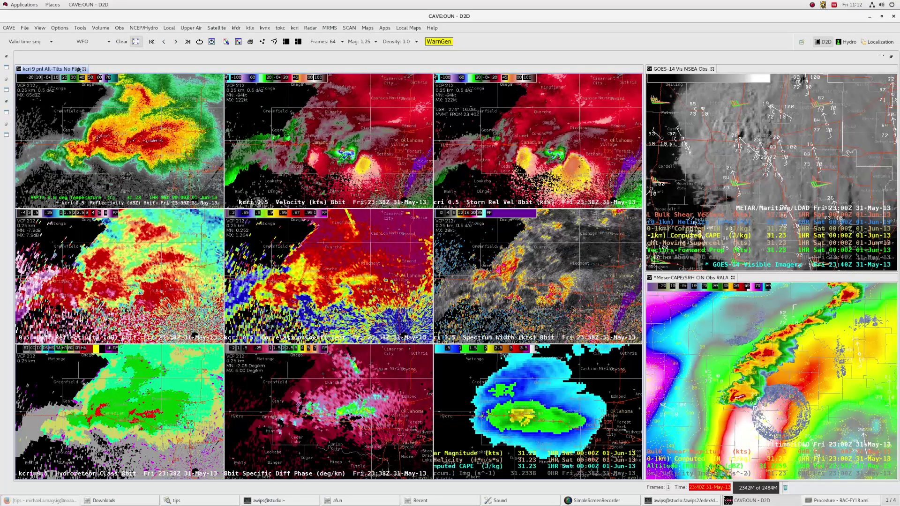
pyautogui.click(121, 42)
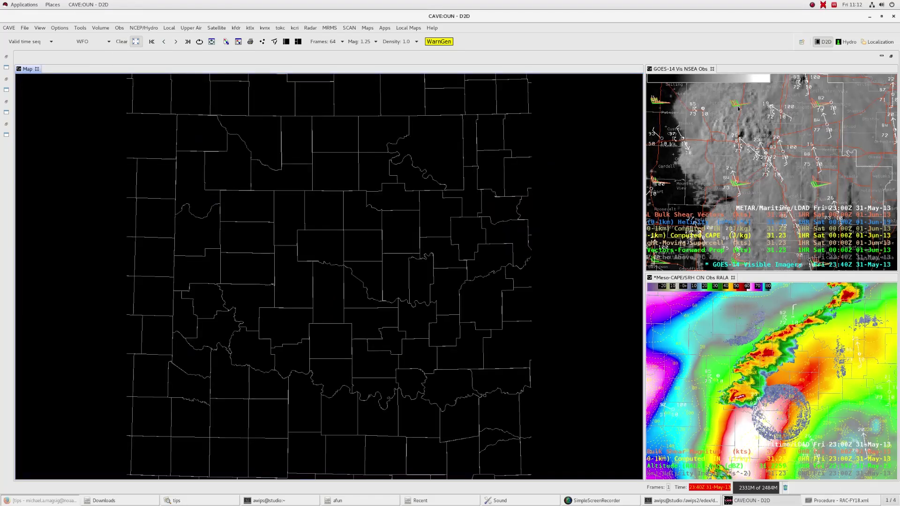
pyautogui.click(712, 69)
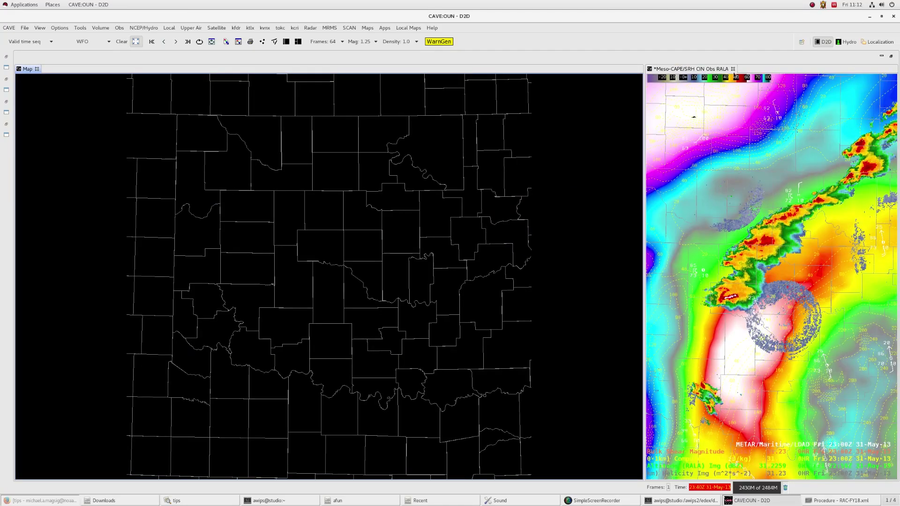
pyautogui.click(733, 69)
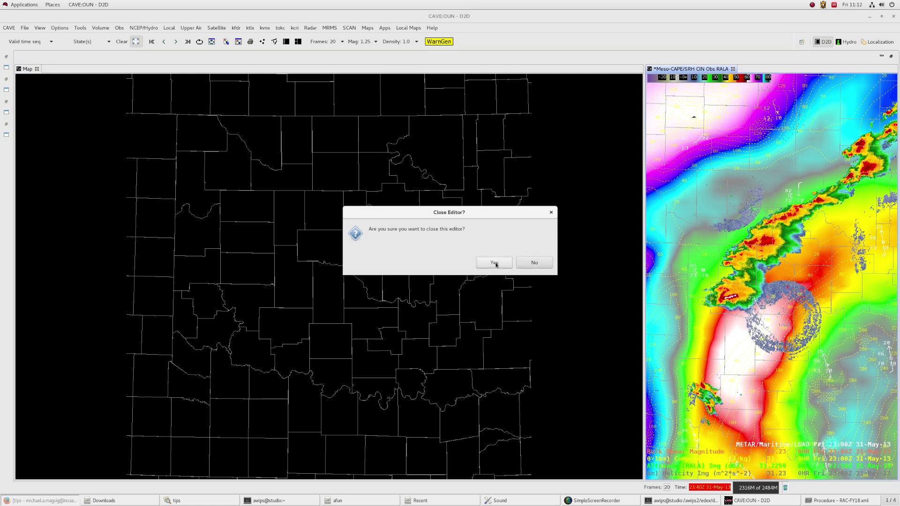
pyautogui.click(494, 263)
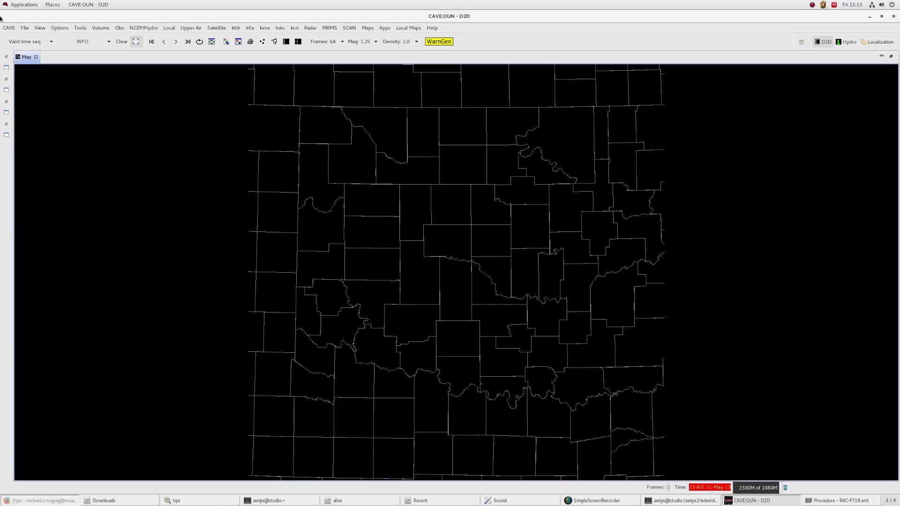
# Step: Load the saved perspective display, choosing to wait if the application stops responding
pyautogui.click(8, 28)
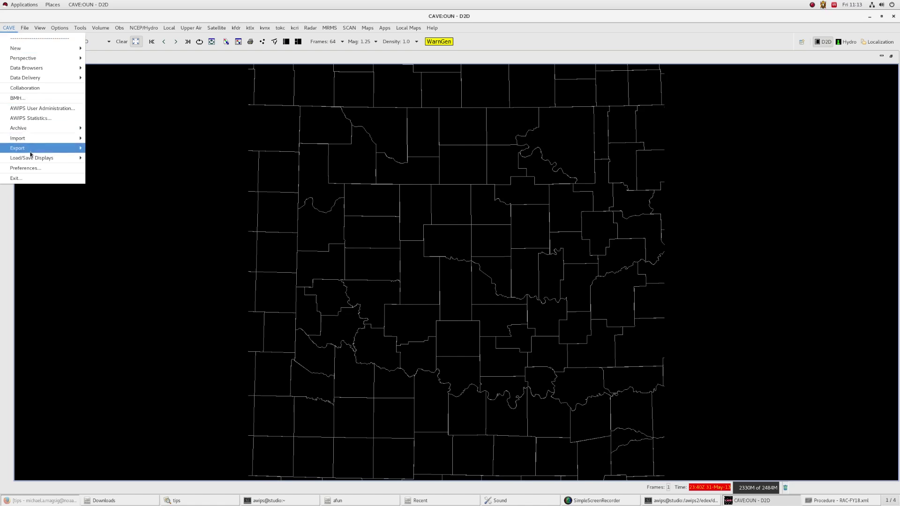
pyautogui.moveTo(34, 161)
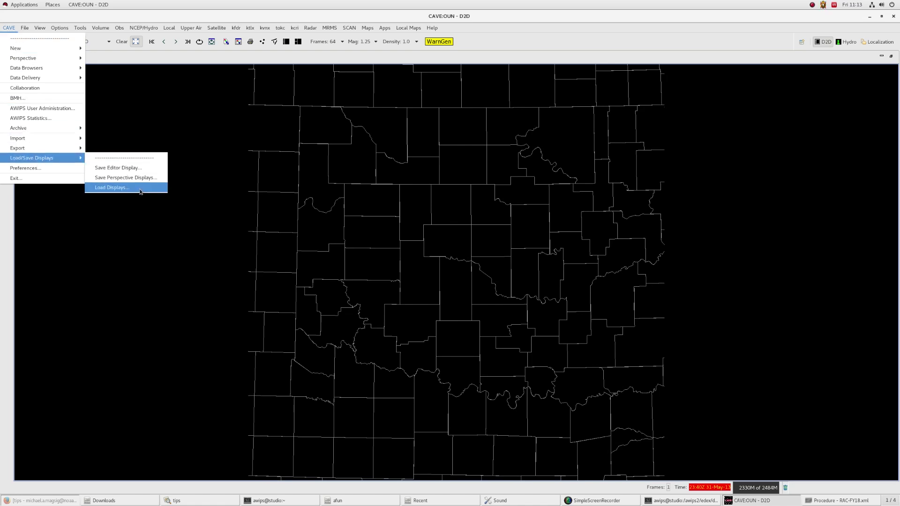
pyautogui.click(113, 187)
pyautogui.doubleClick(411, 238)
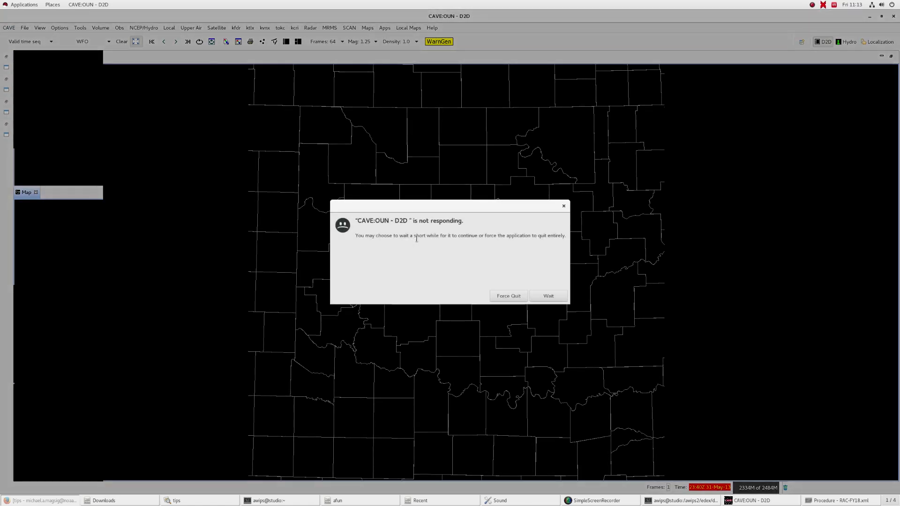
pyautogui.click(556, 298)
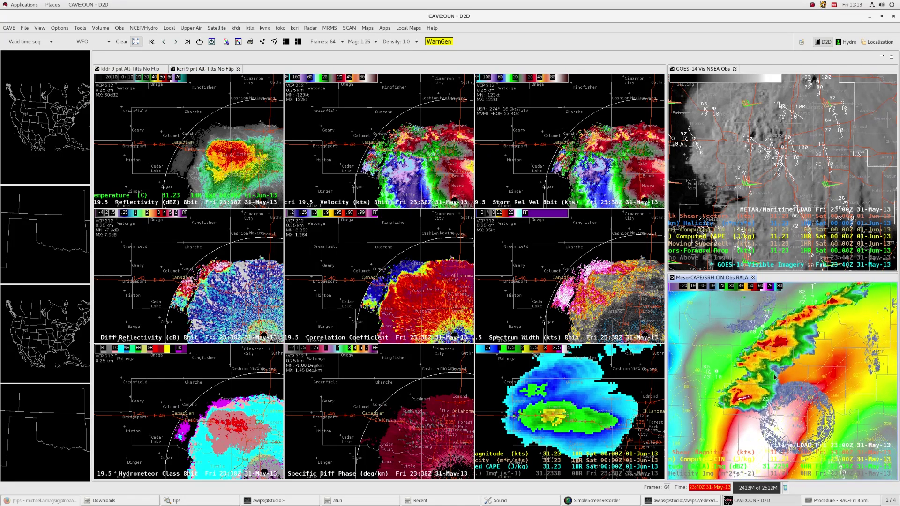
# Step: Set the reloaded kcri nine-panel display to the 0.5-degree tilt and hide the side map panes
pyautogui.moveTo(774, 377); pyautogui.dragTo(772, 359)
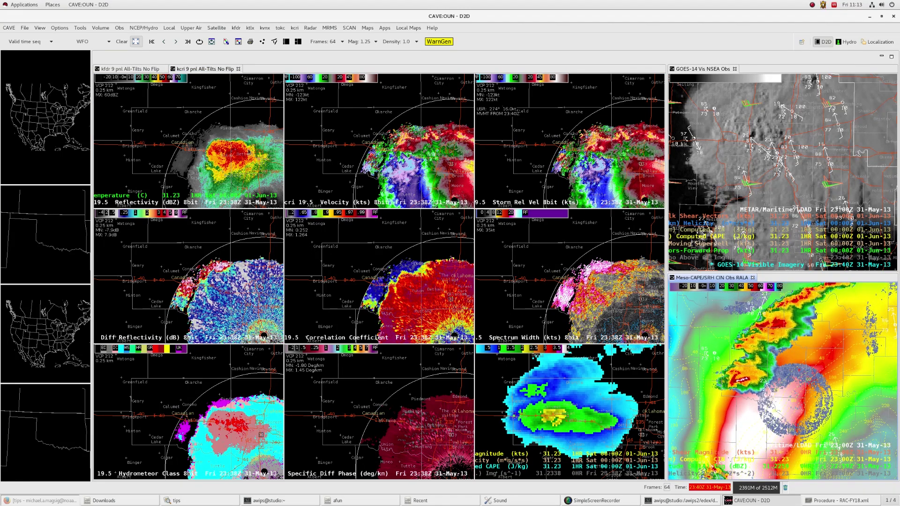
pyautogui.click(217, 161)
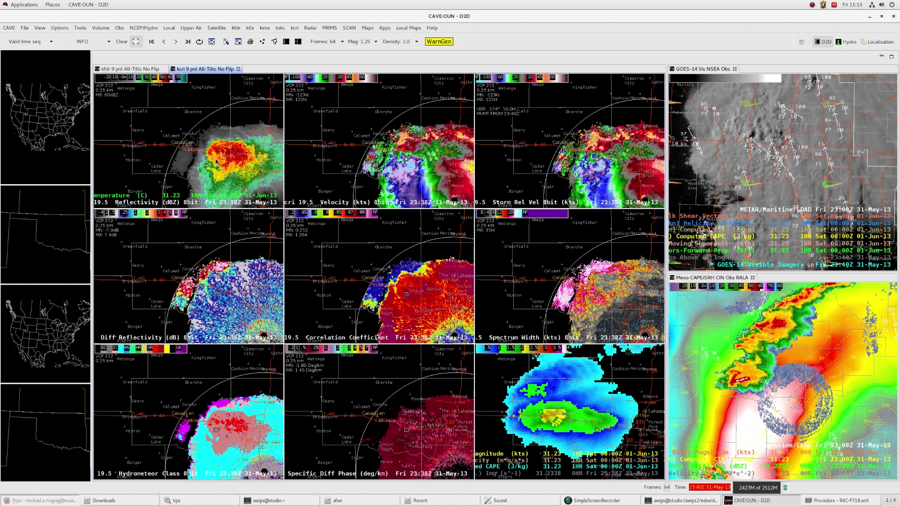
pyautogui.hotkey('ctrl', 'Down')
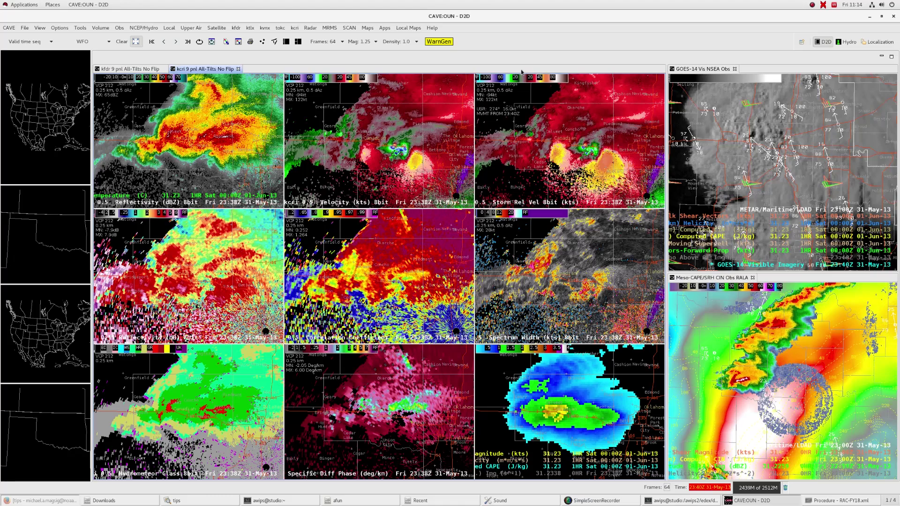
pyautogui.doubleClick(488, 54)
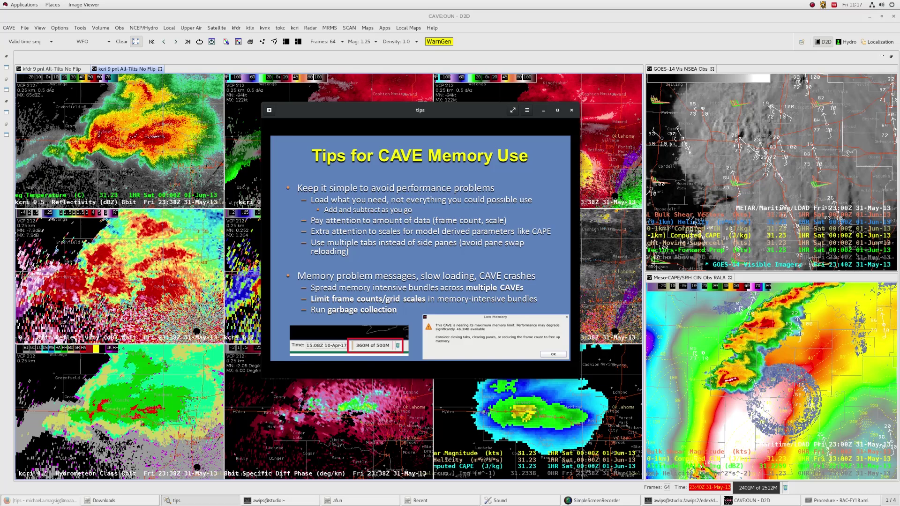
# Step: Run garbage collection twice to free up CAVE memory
pyautogui.click(786, 489)
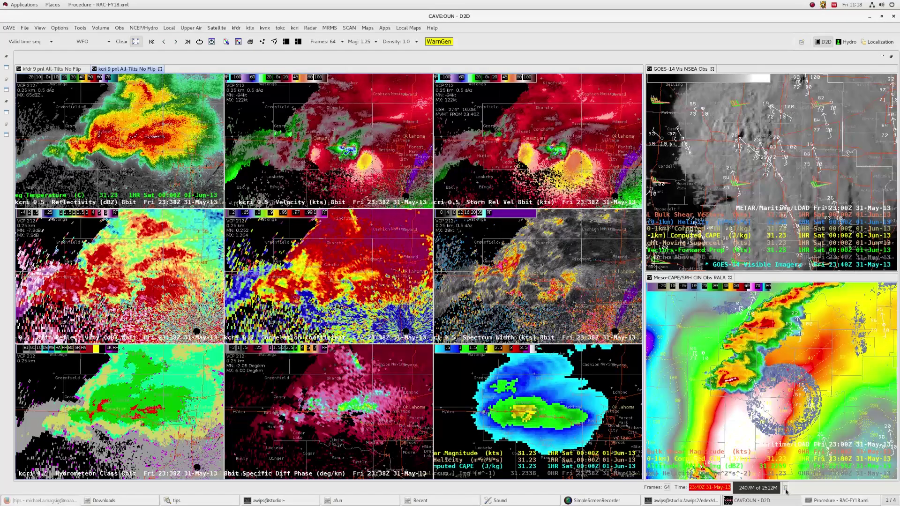
pyautogui.click(786, 489)
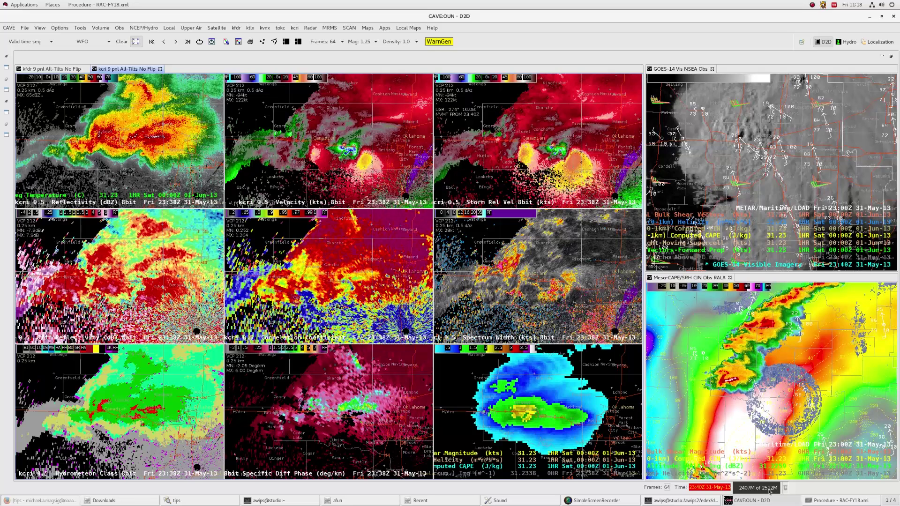